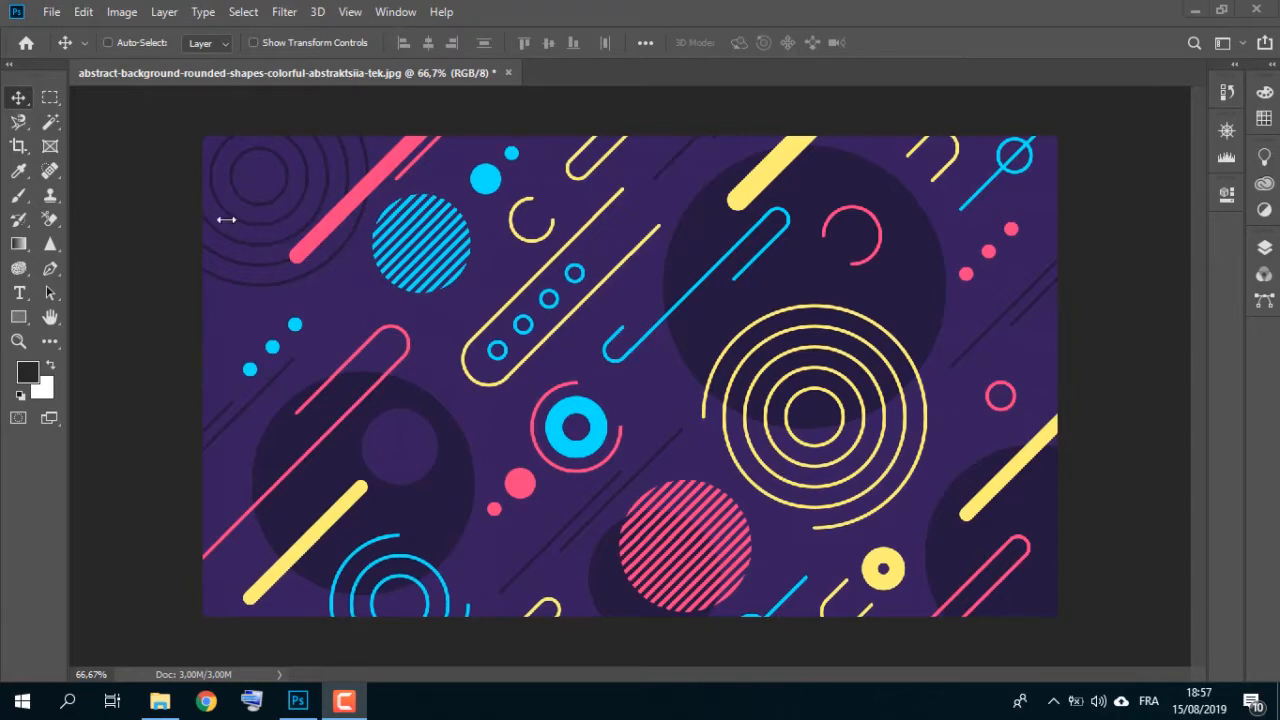
# Step: Pick the Rectangular Marquee tool and place a fixed-size 100 × 64 px selection near the image centre
pyautogui.click(53, 102)
pyautogui.click(53, 102)
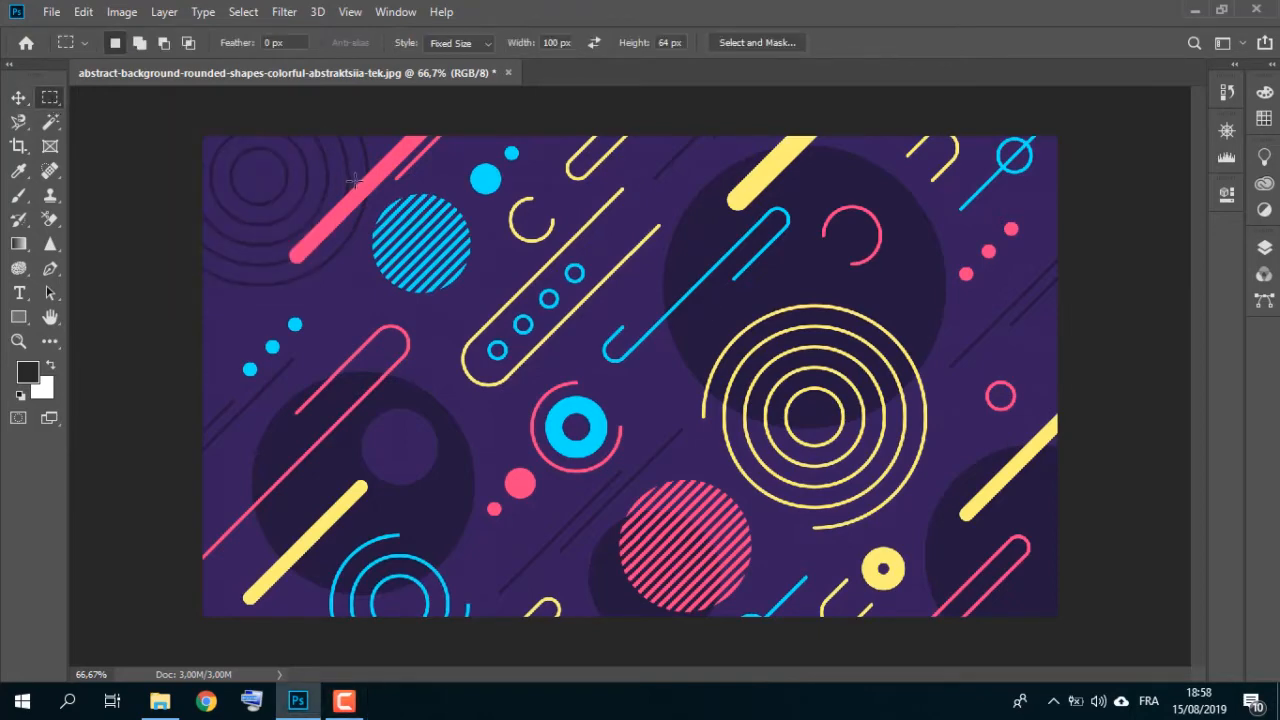
pyautogui.moveTo(355, 181); pyautogui.dragTo(547, 298)
pyautogui.click(547, 298)
# Step: Switch the marquee style to Normal and select a large rectangle over the lower-middle of the image
pyautogui.click(455, 43)
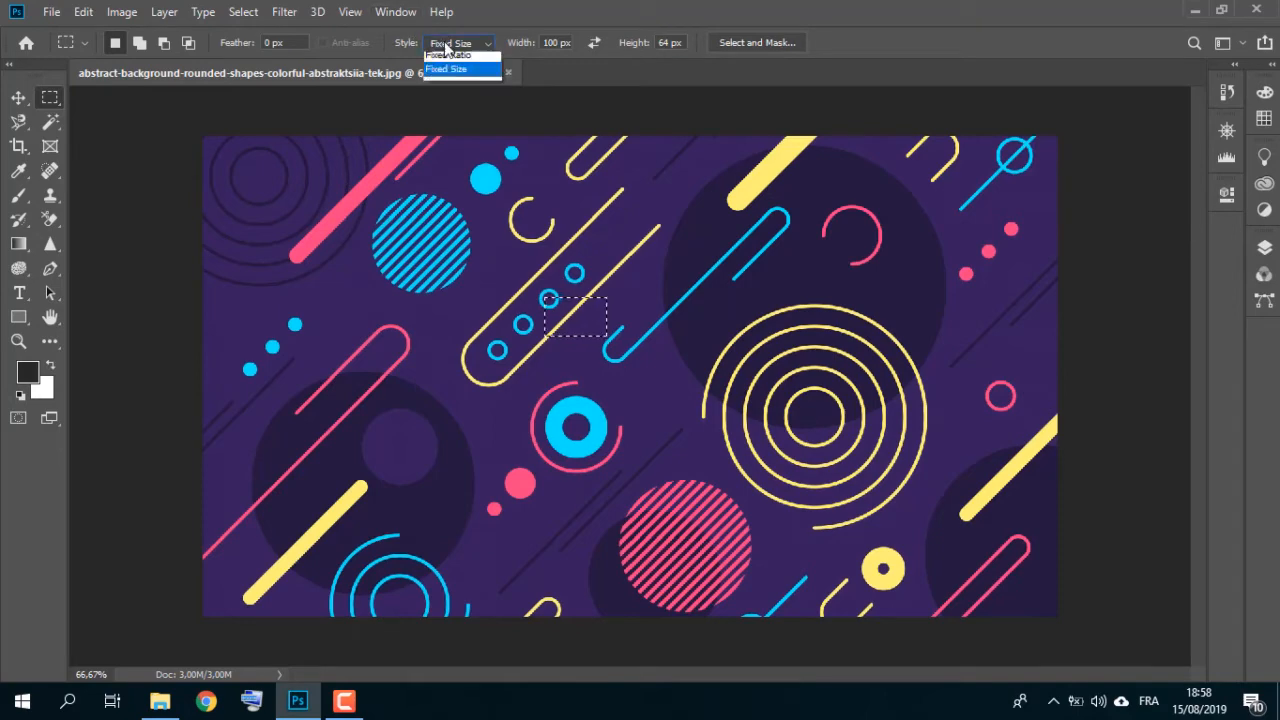
pyautogui.click(440, 60)
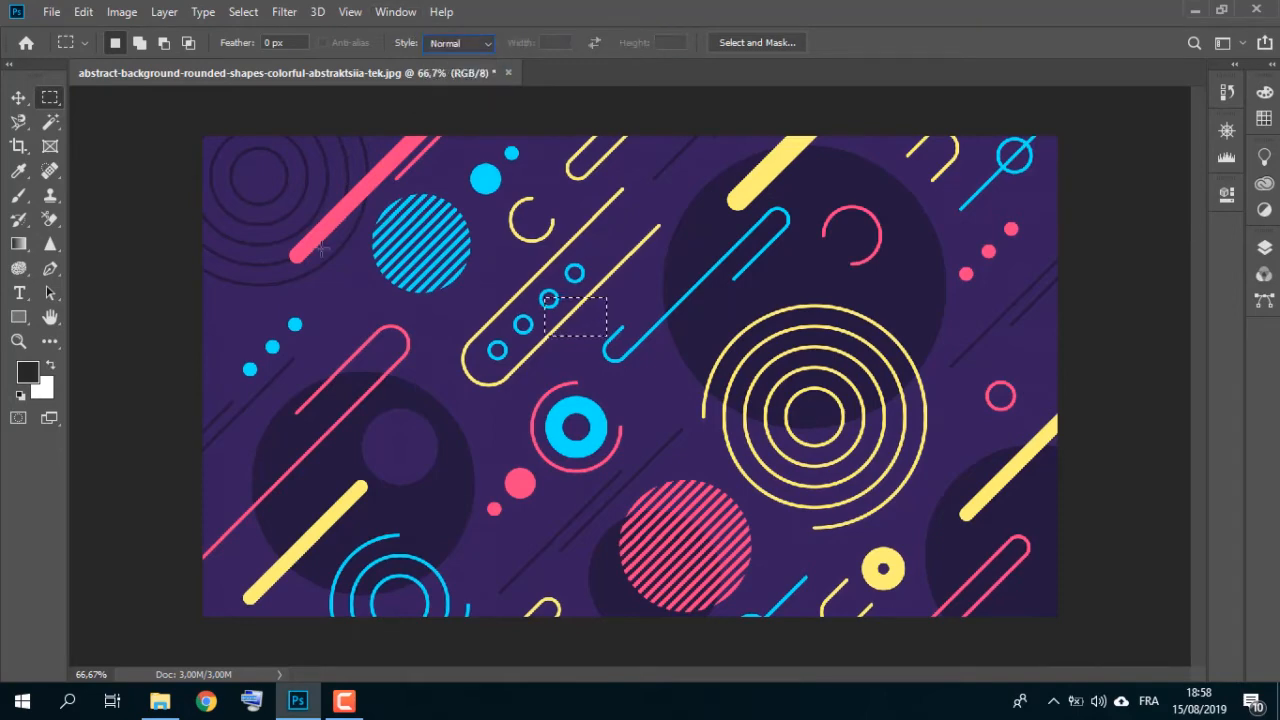
pyautogui.moveTo(294, 301); pyautogui.dragTo(986, 597)
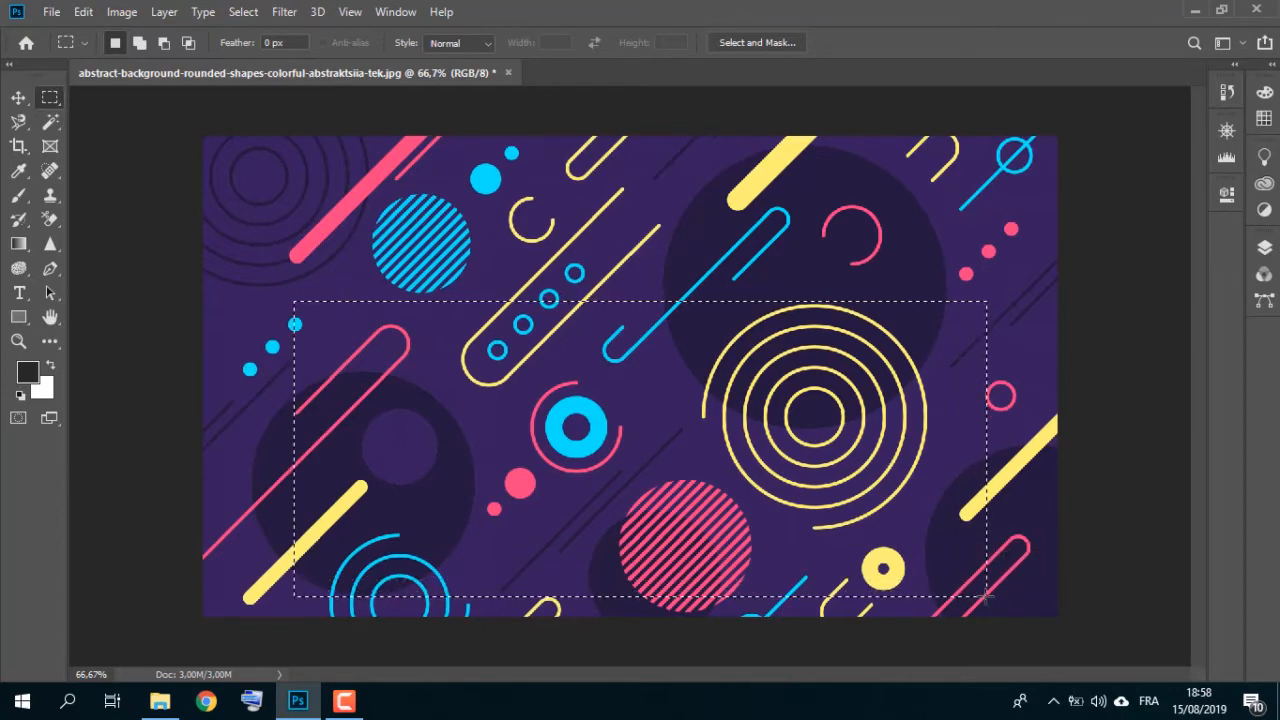
# Step: Crop the image to the rectangular selection
pyautogui.click(124, 12)
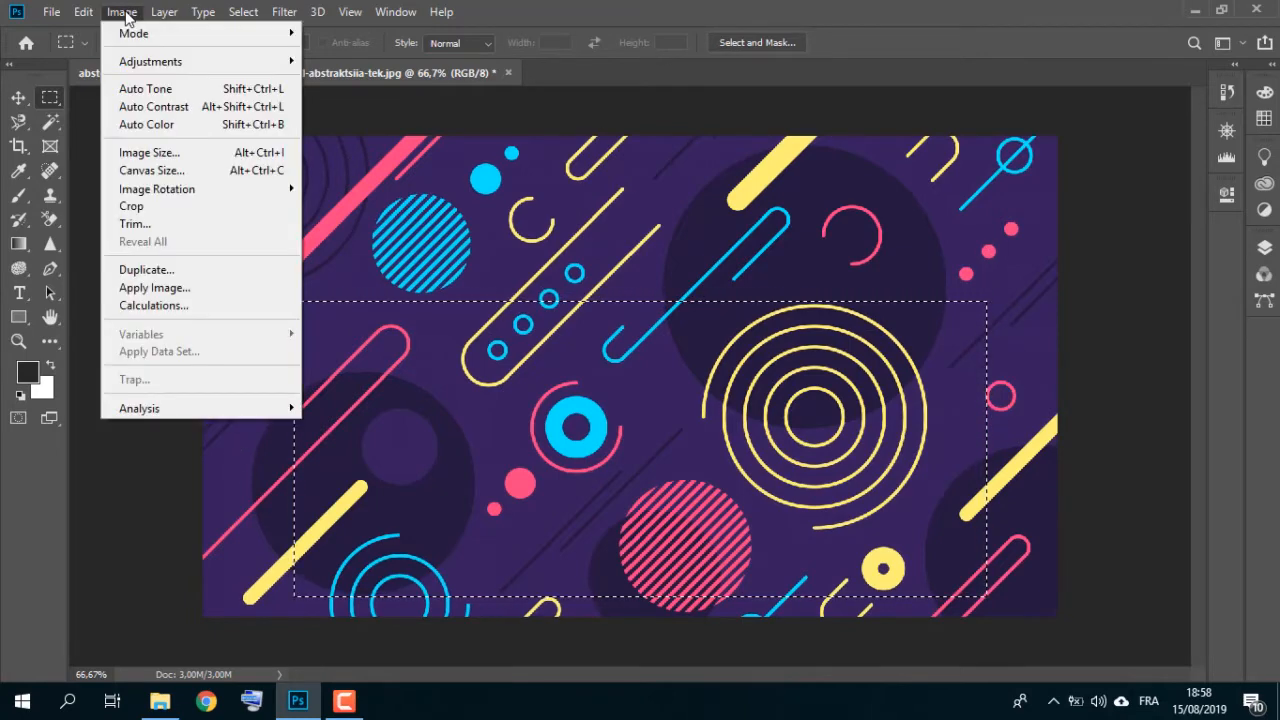
pyautogui.click(158, 206)
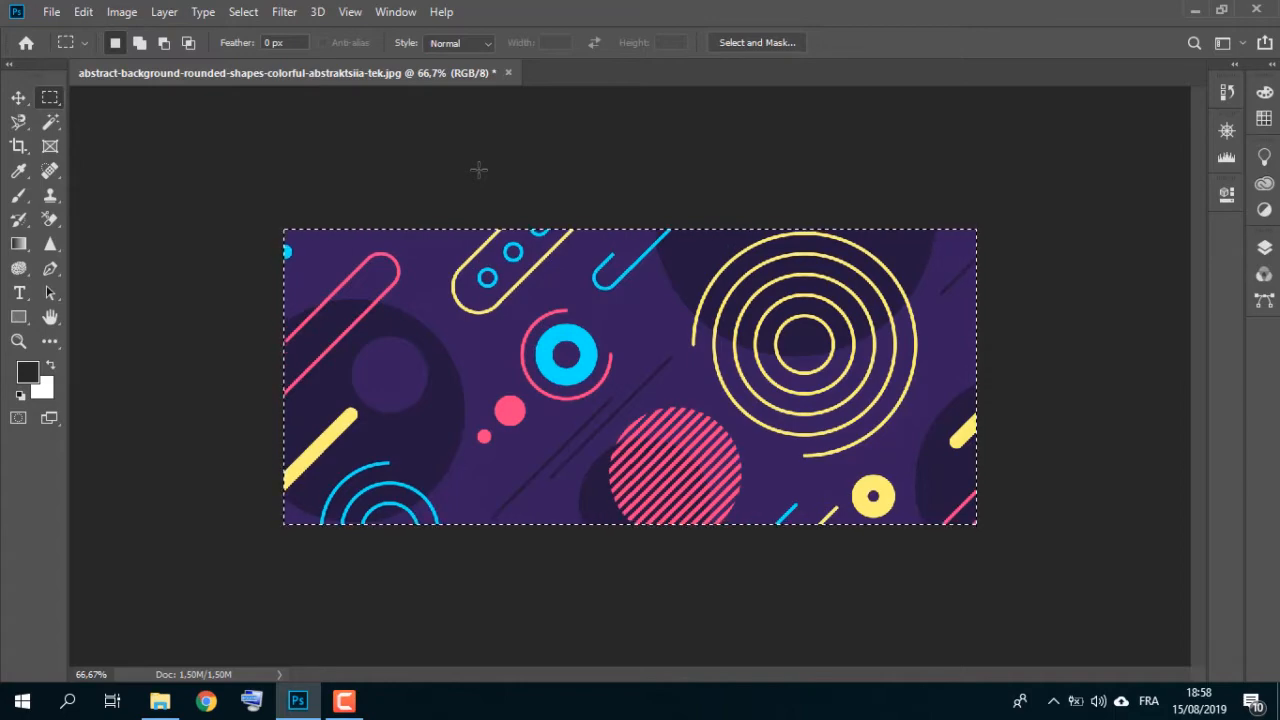
# Step: Open the History panel and lengthen it to show more states
pyautogui.click(398, 12)
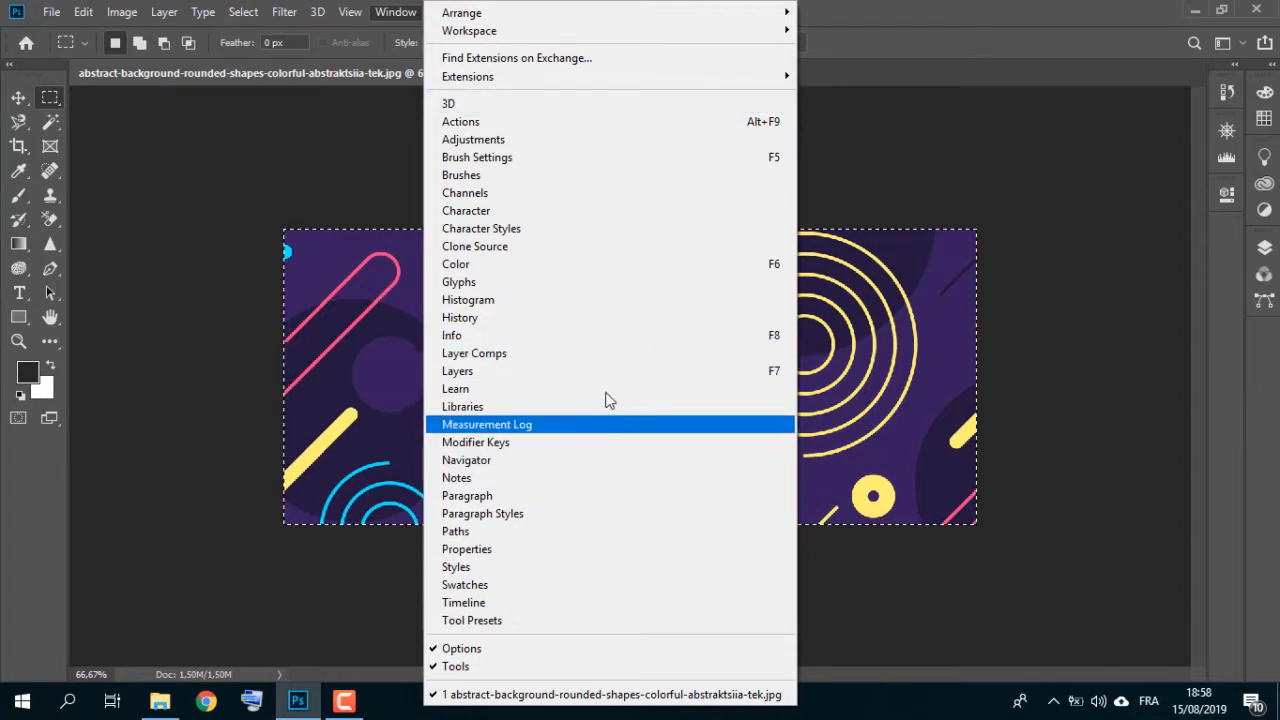
pyautogui.click(619, 318)
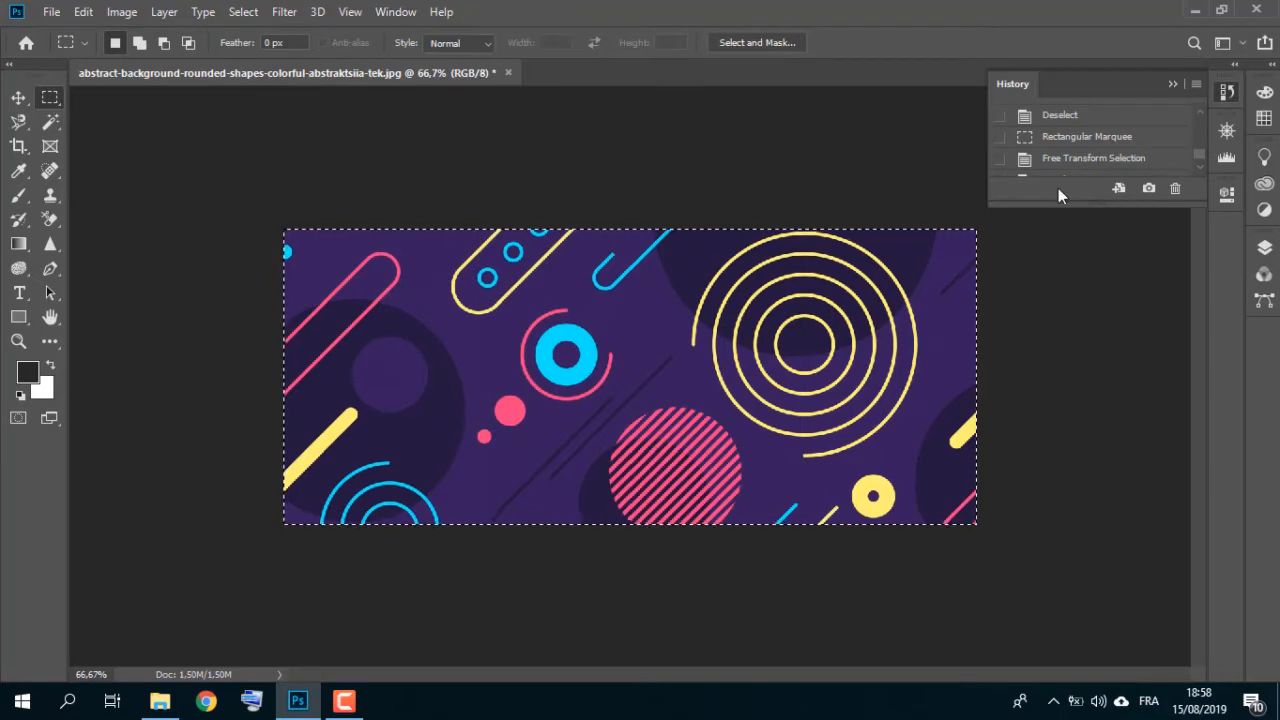
pyautogui.moveTo(1197, 197); pyautogui.dragTo(1192, 313)
# Step: Undo the crop and select a new rectangle over the central area of the image
pyautogui.hotkey('ctrl', 'z')
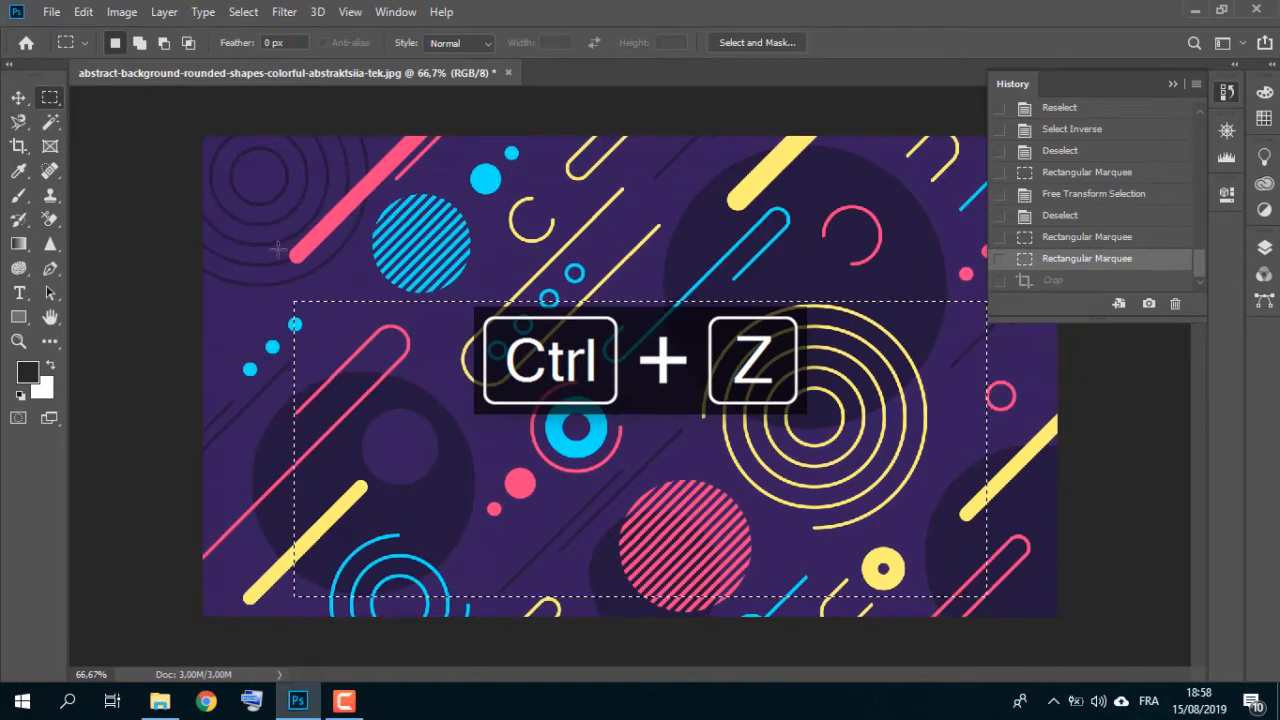
pyautogui.moveTo(327, 183); pyautogui.dragTo(934, 554)
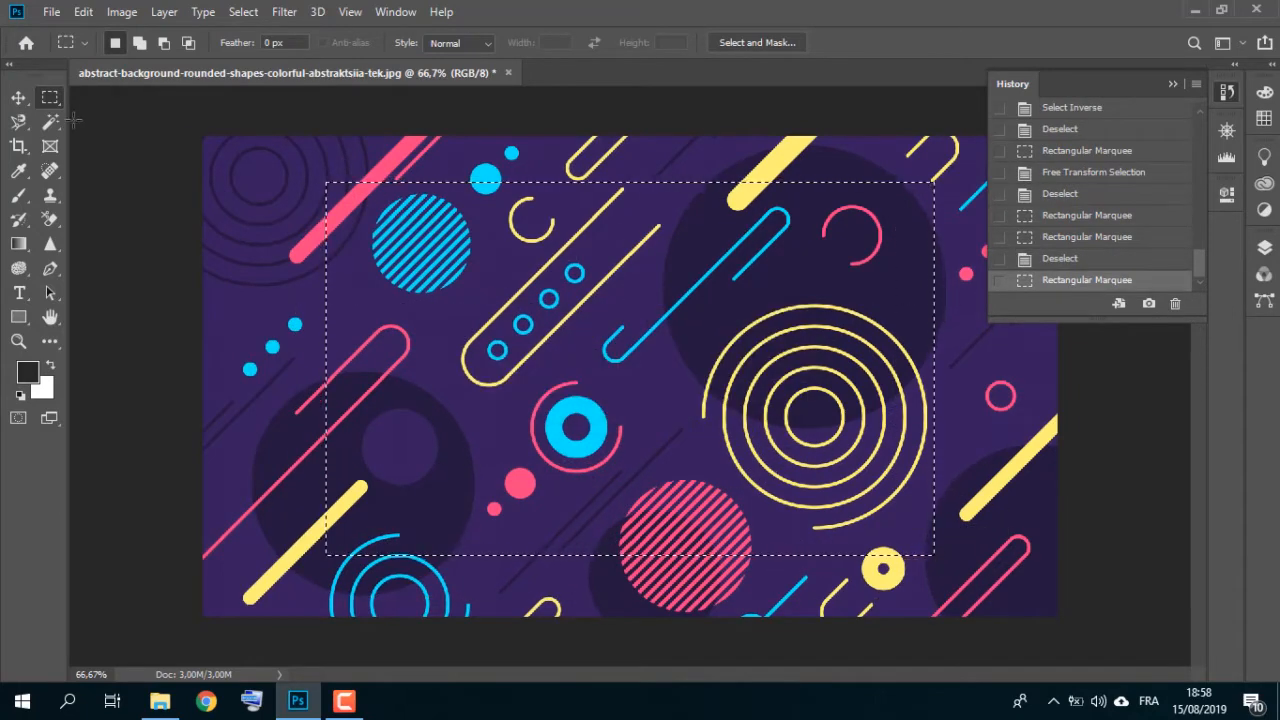
# Step: Crop with the Crop tool, extending the crop frame slightly up and left of the selection
pyautogui.click(17, 147)
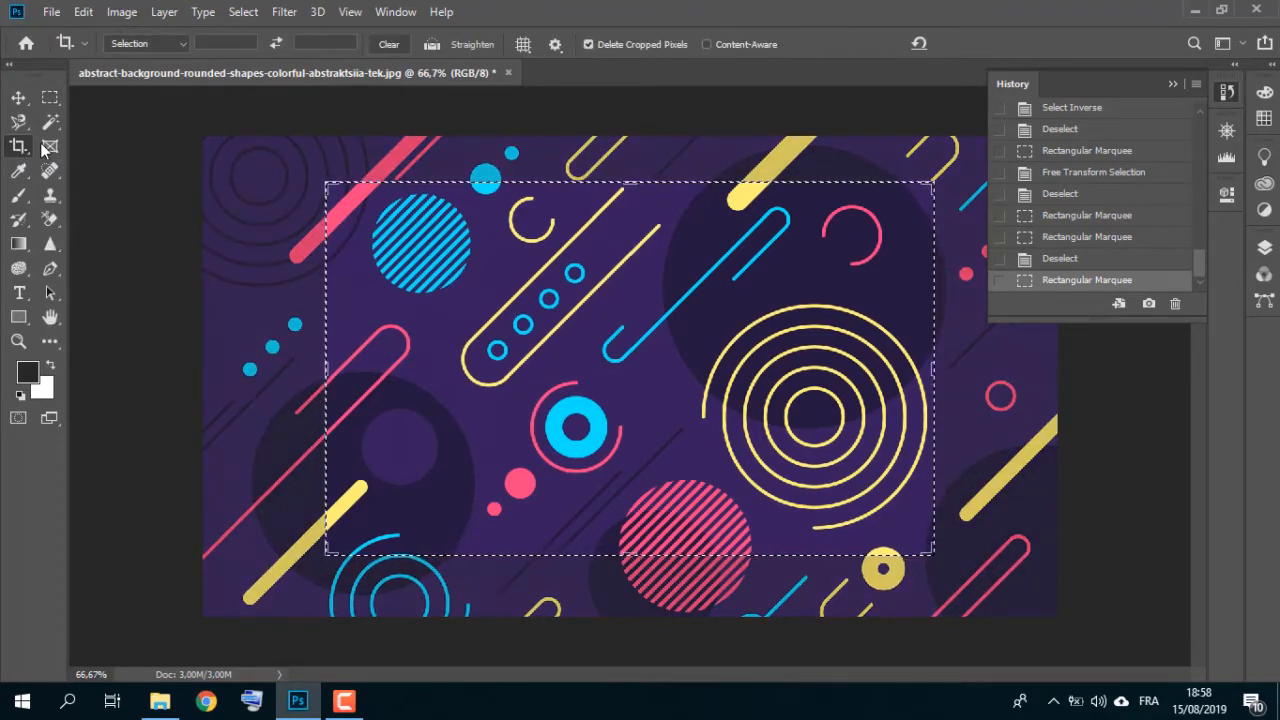
pyautogui.moveTo(333, 187); pyautogui.dragTo(286, 176)
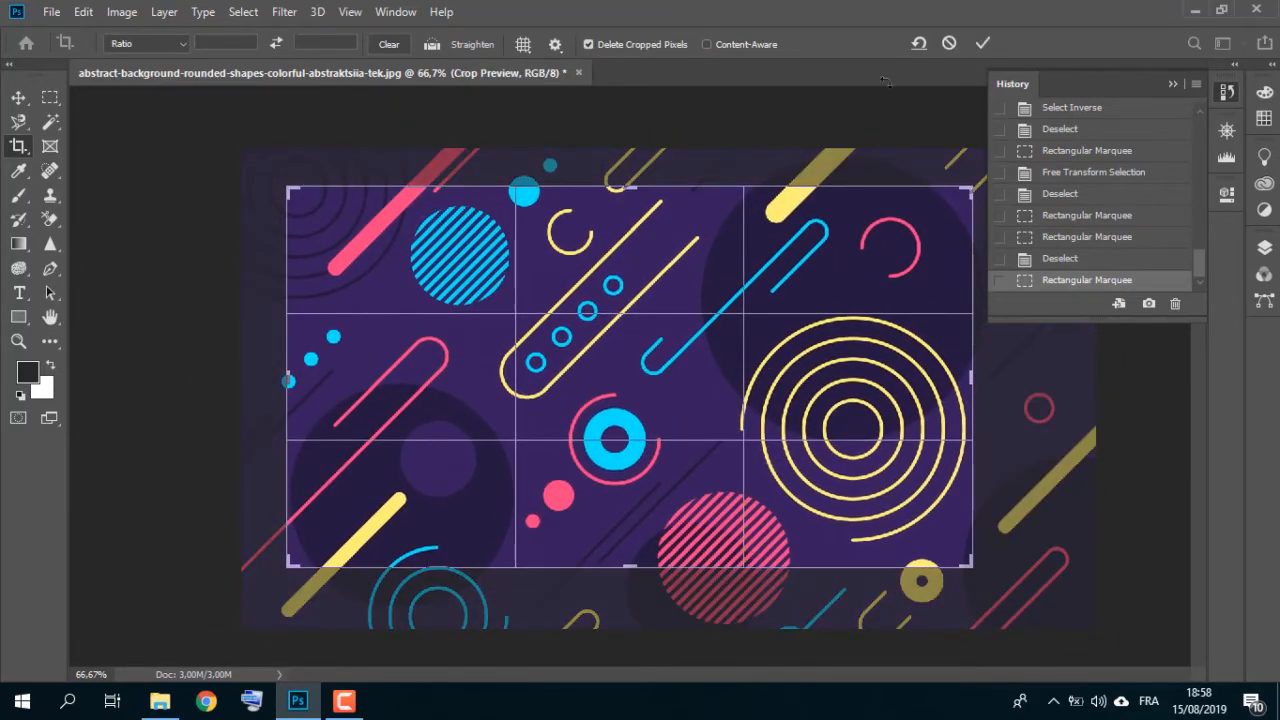
pyautogui.click(983, 44)
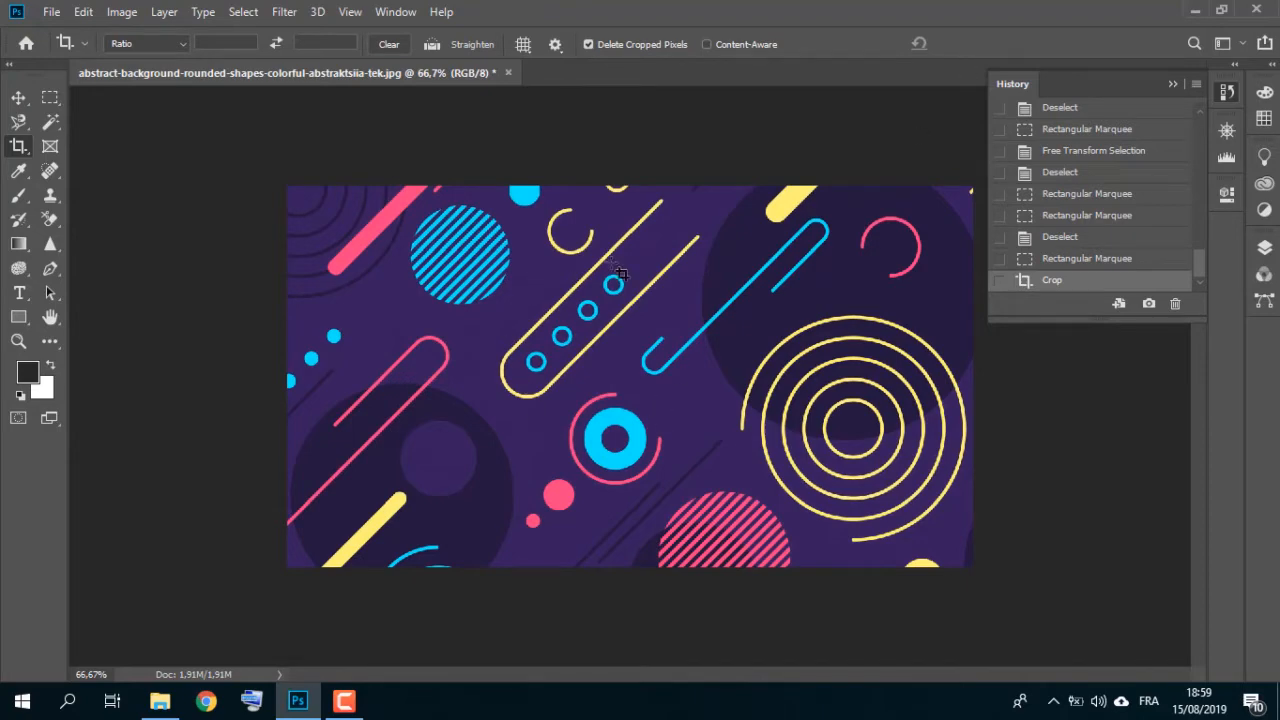
# Step: Undo the Crop tool crop and deselect
pyautogui.hotkey('ctrl', 'z')
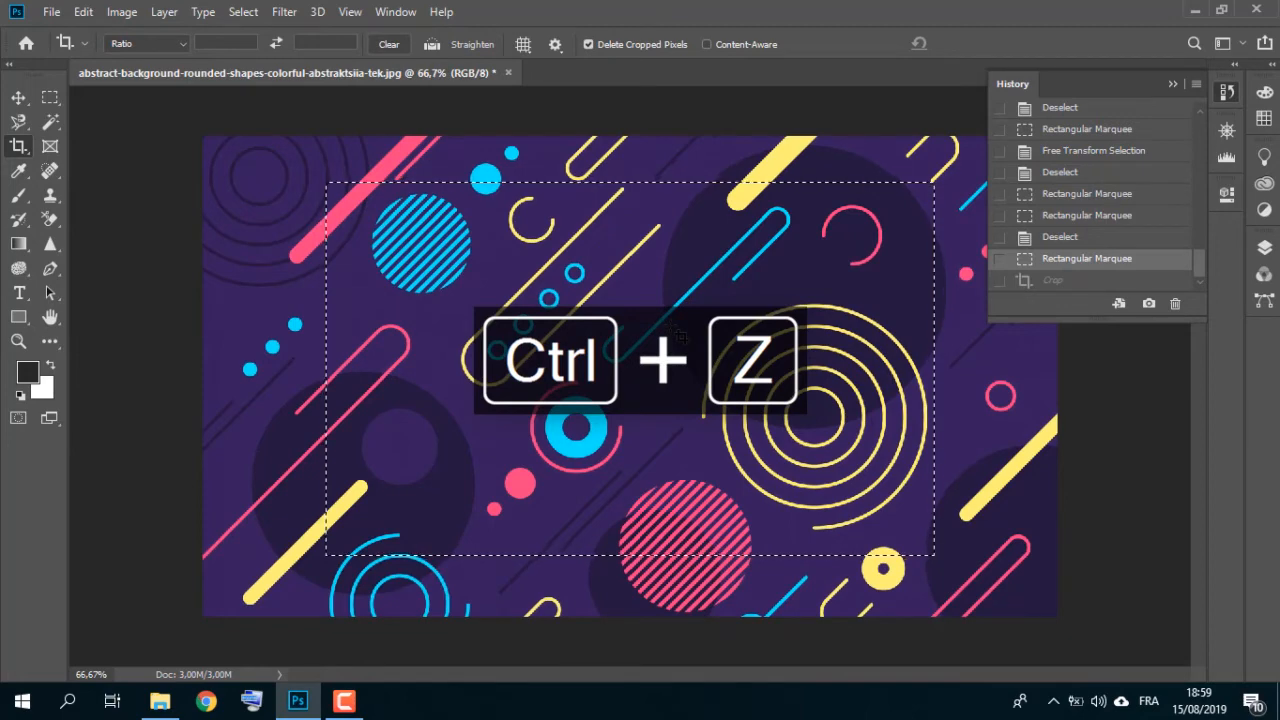
pyautogui.hotkey('ctrl', 'd')
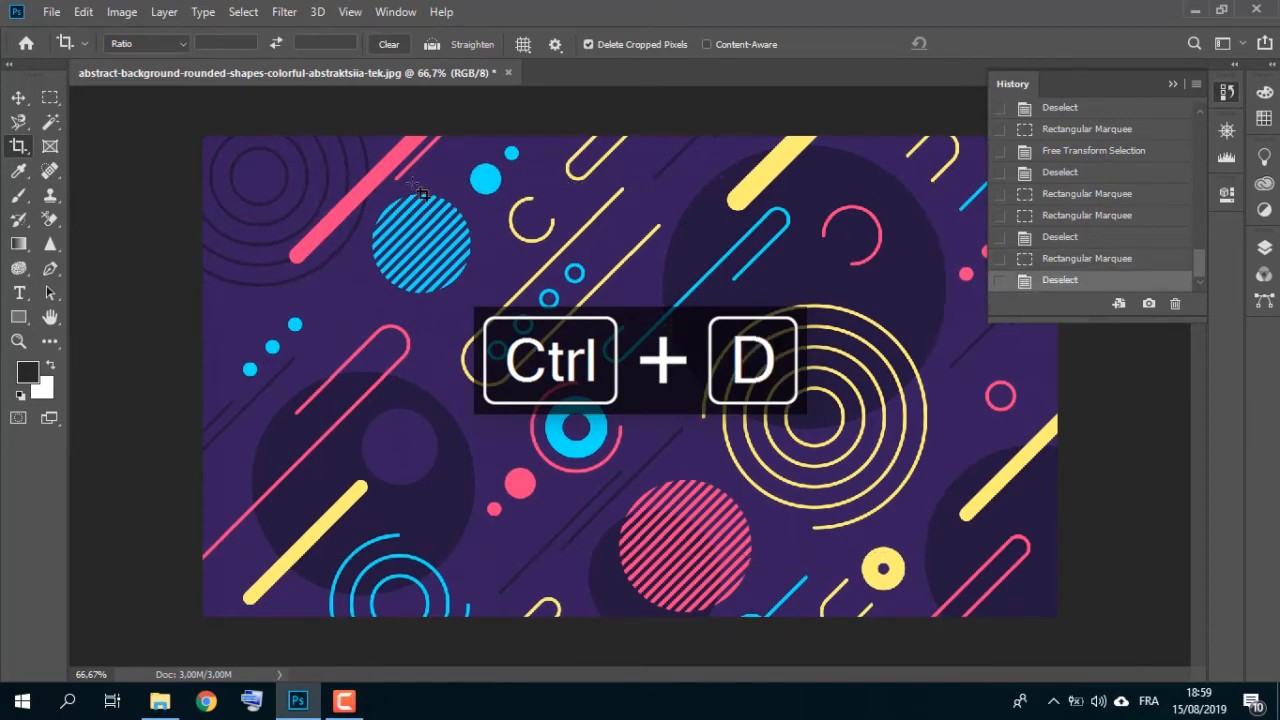
# Step: Open Image Size and scrub the width value, toggling the constrain aspect ratio link off and on
pyautogui.click(134, 14)
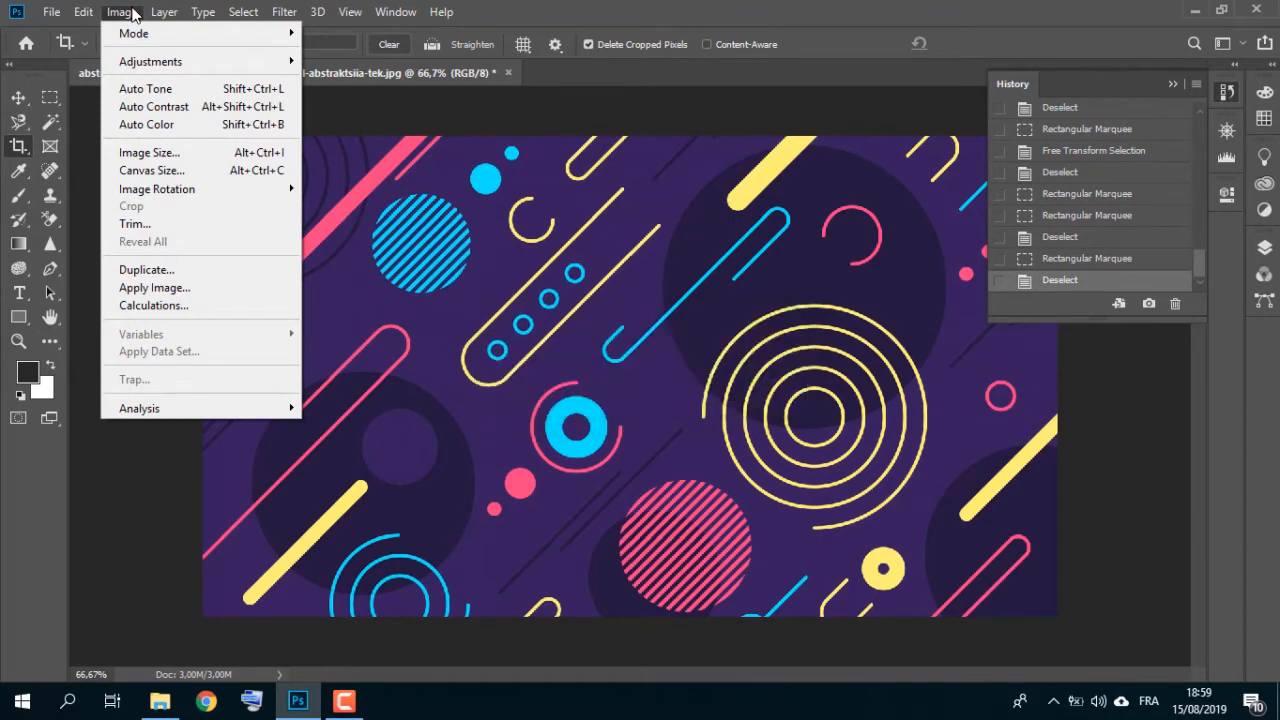
pyautogui.click(197, 156)
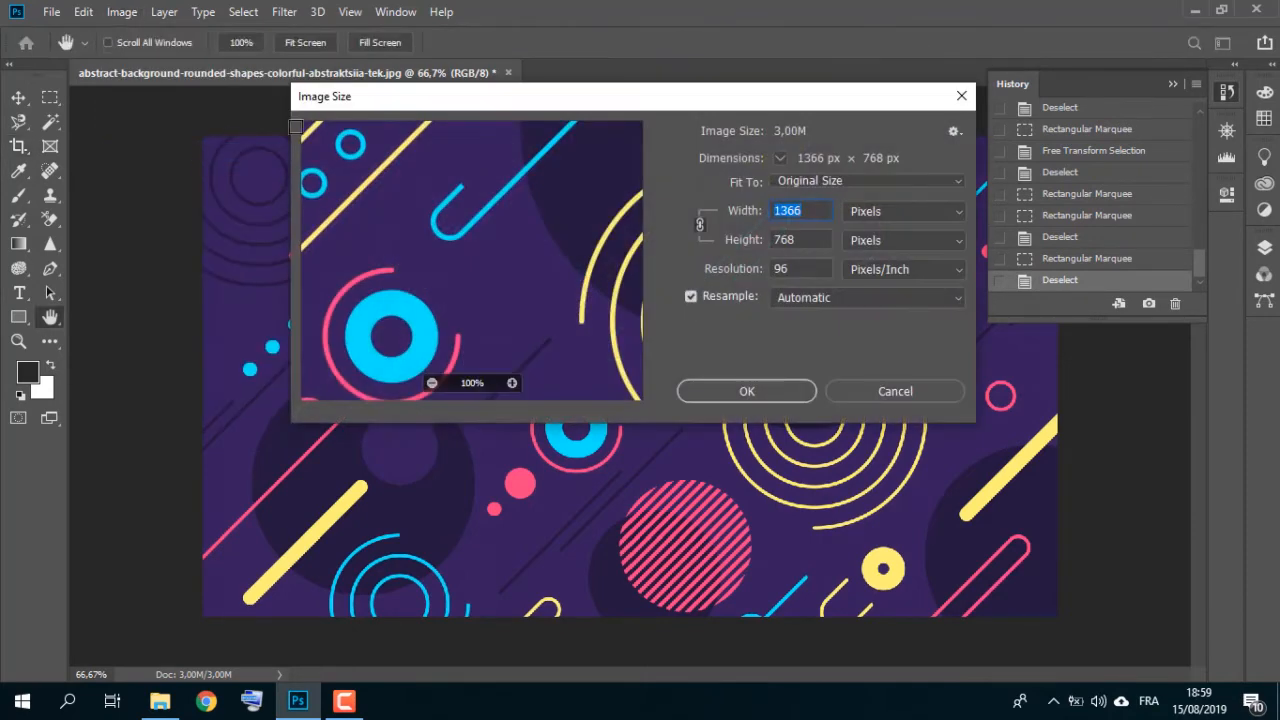
pyautogui.moveTo(494, 103); pyautogui.dragTo(348, 210)
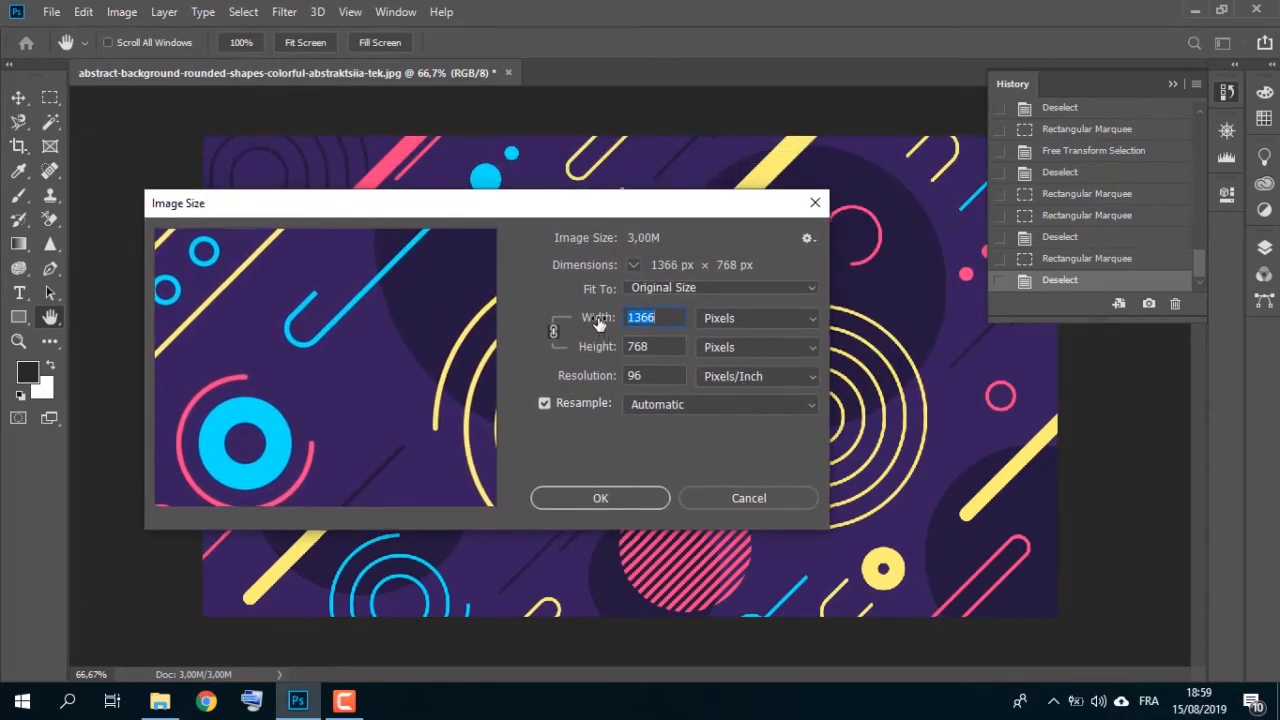
pyautogui.moveTo(600, 320); pyautogui.dragTo(612, 322)
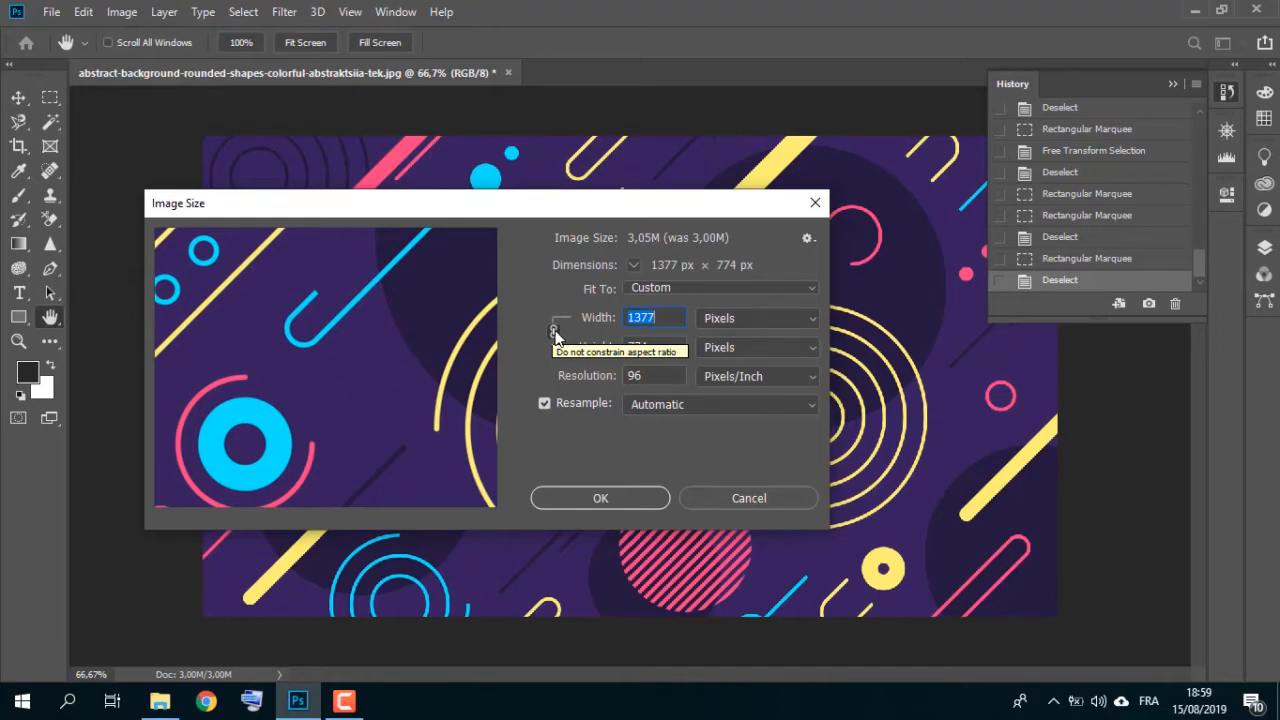
pyautogui.moveTo(592, 321); pyautogui.dragTo(551, 323)
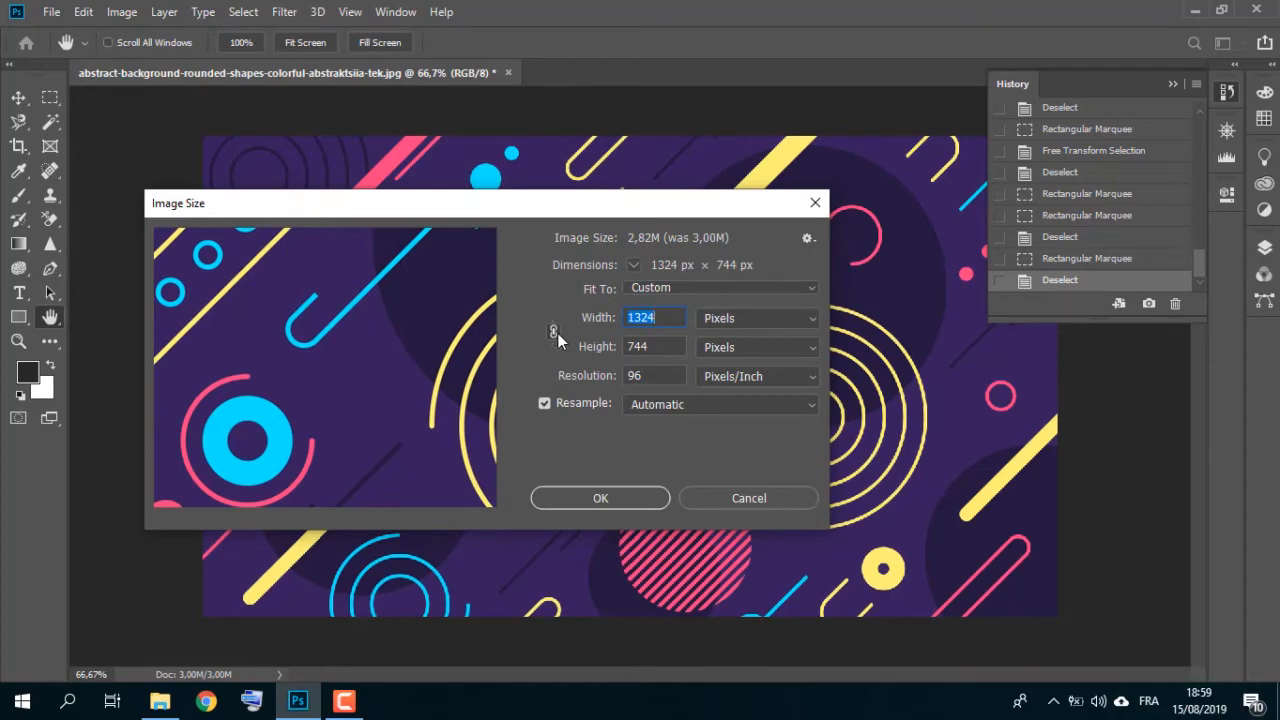
pyautogui.click(558, 333)
pyautogui.moveTo(590, 325); pyautogui.dragTo(529, 317)
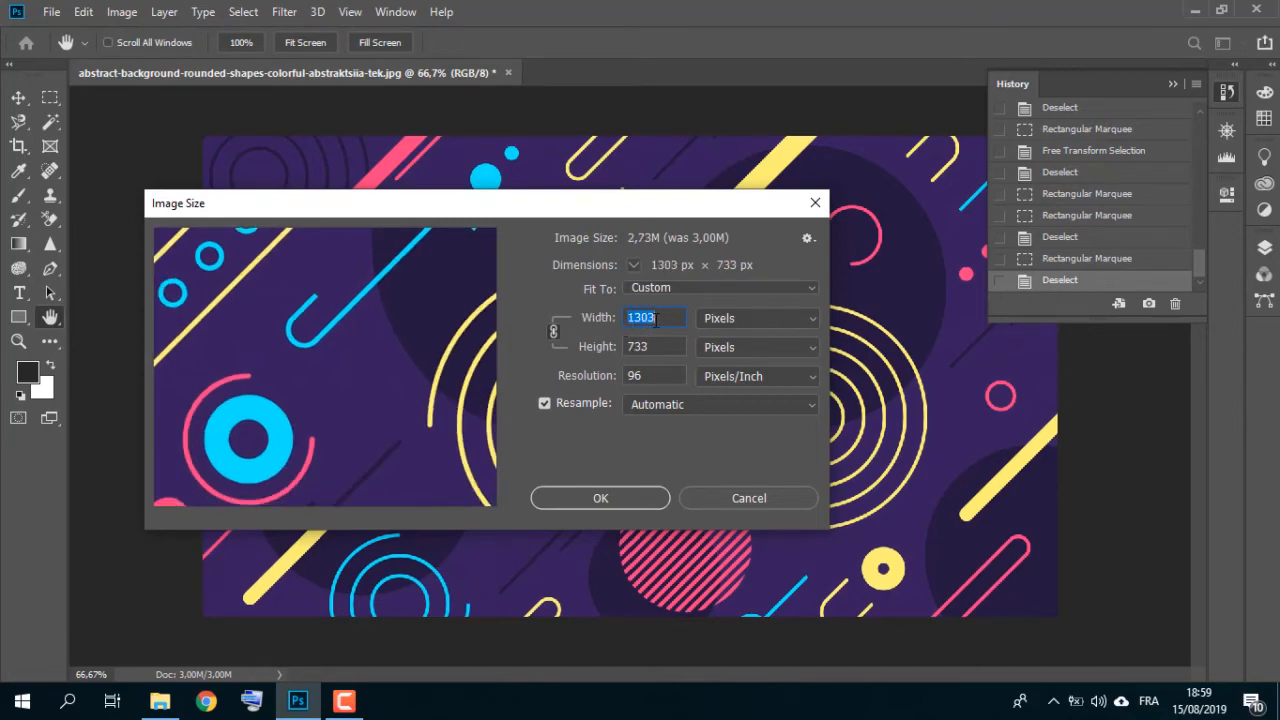
# Step: Set the image width to 200 px and the resolution to 72 pixels/inch, and apply
pyautogui.write('200')
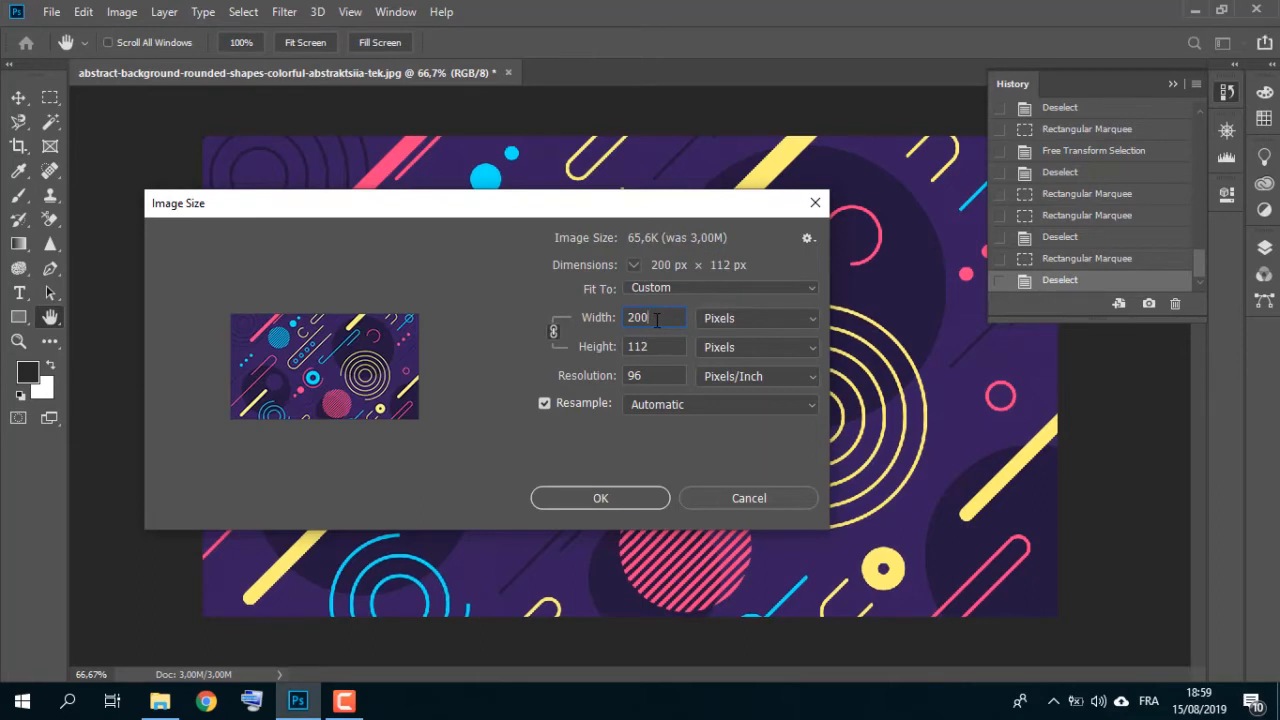
pyautogui.click(594, 376)
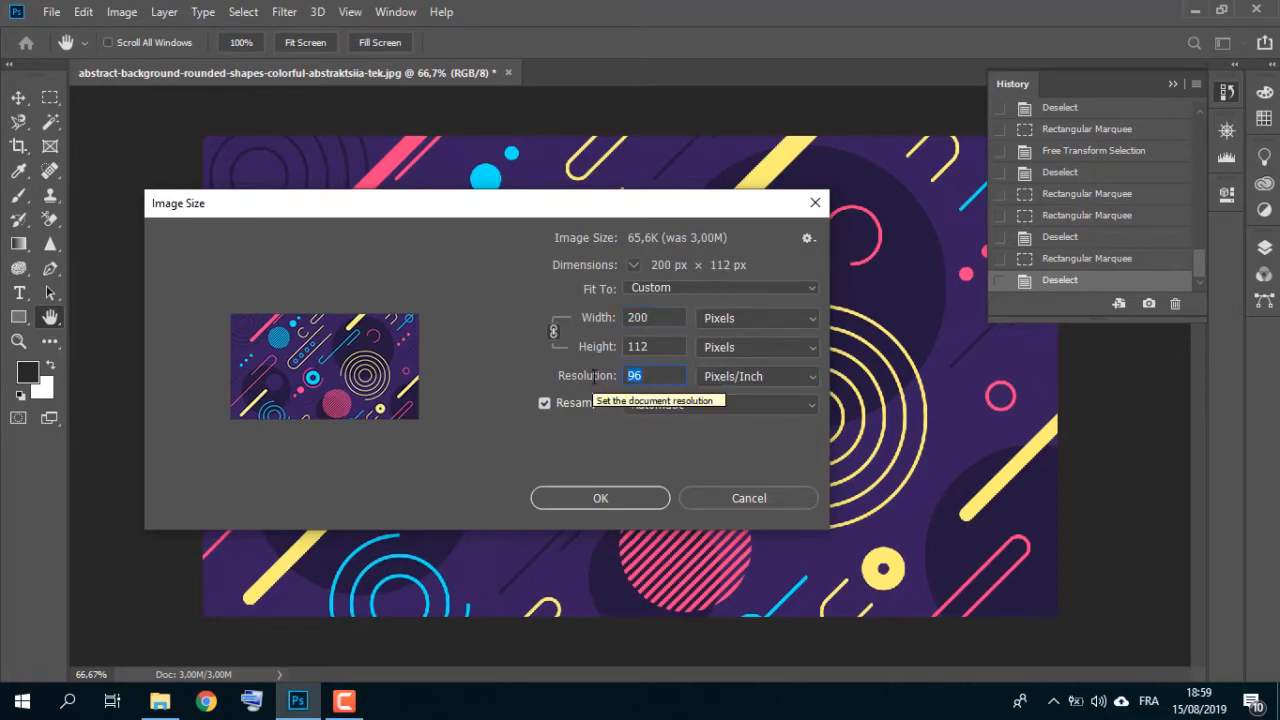
pyautogui.write('72')
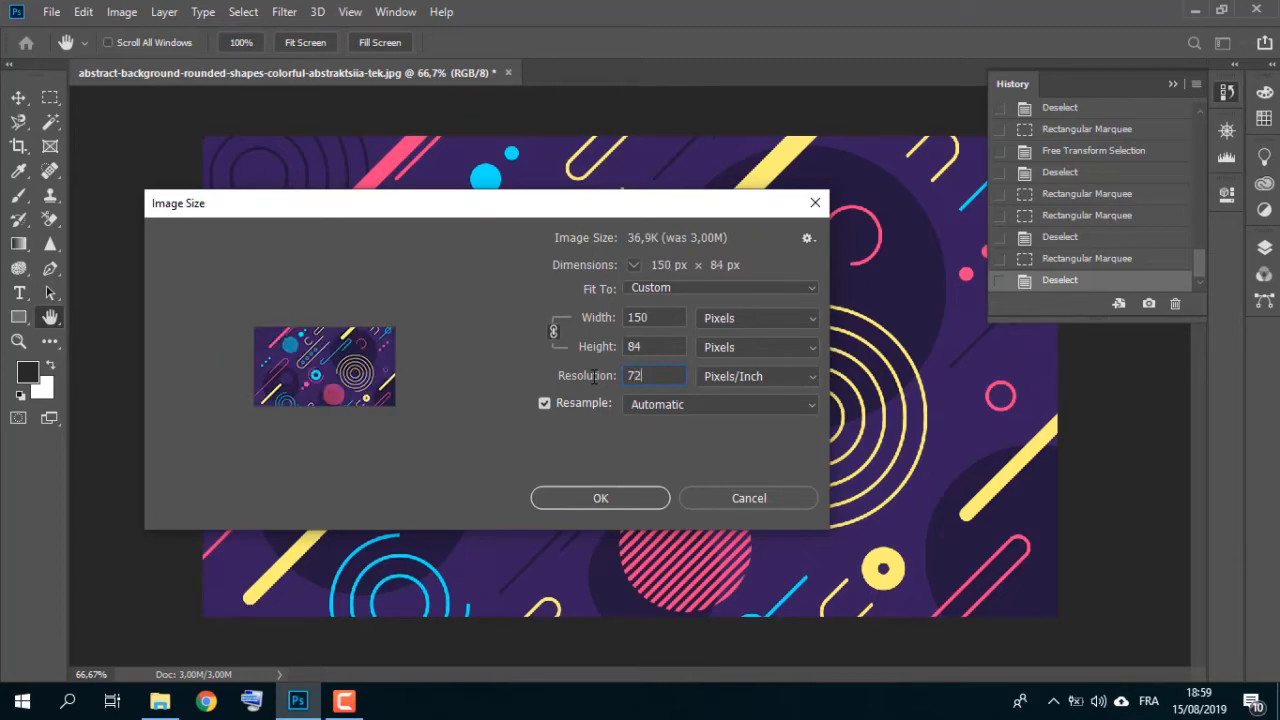
pyautogui.click(600, 498)
# Step: Revert the image size change by returning to the previous Deselect history state
pyautogui.press('c')
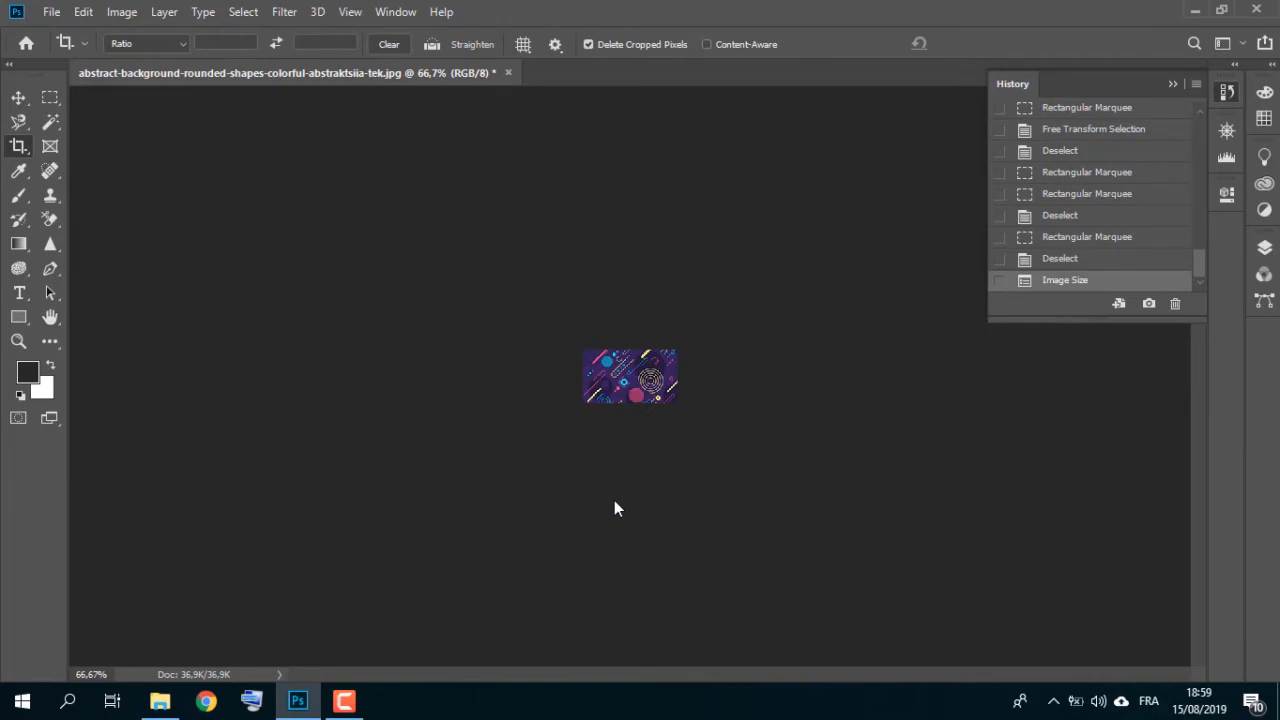
pyautogui.click(1072, 260)
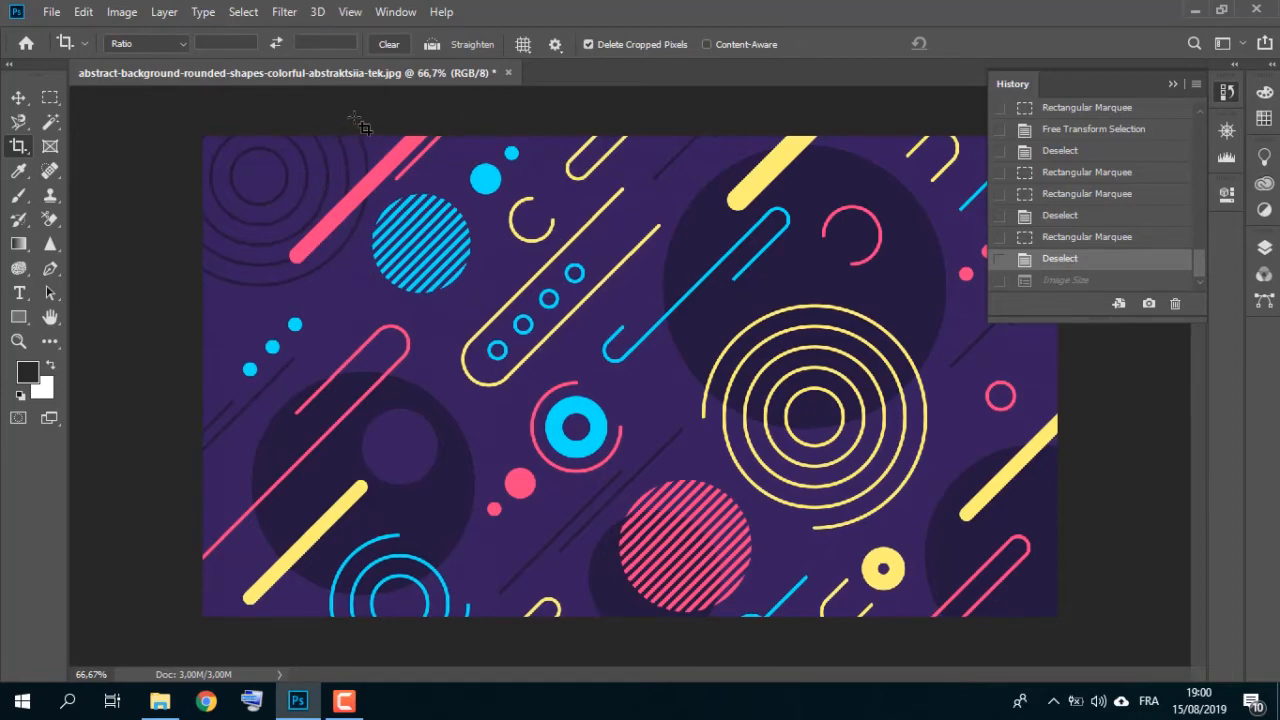
# Step: Open Canvas Size and try several anchor positions
pyautogui.click(122, 12)
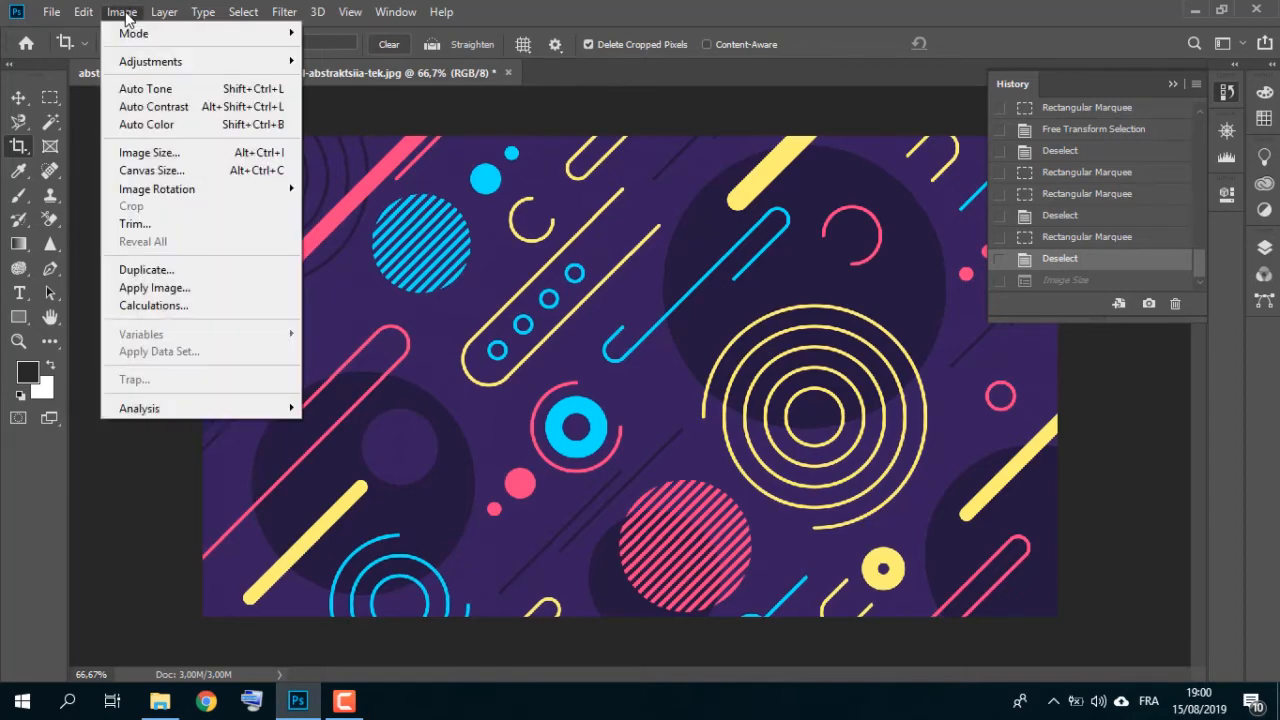
pyautogui.click(220, 172)
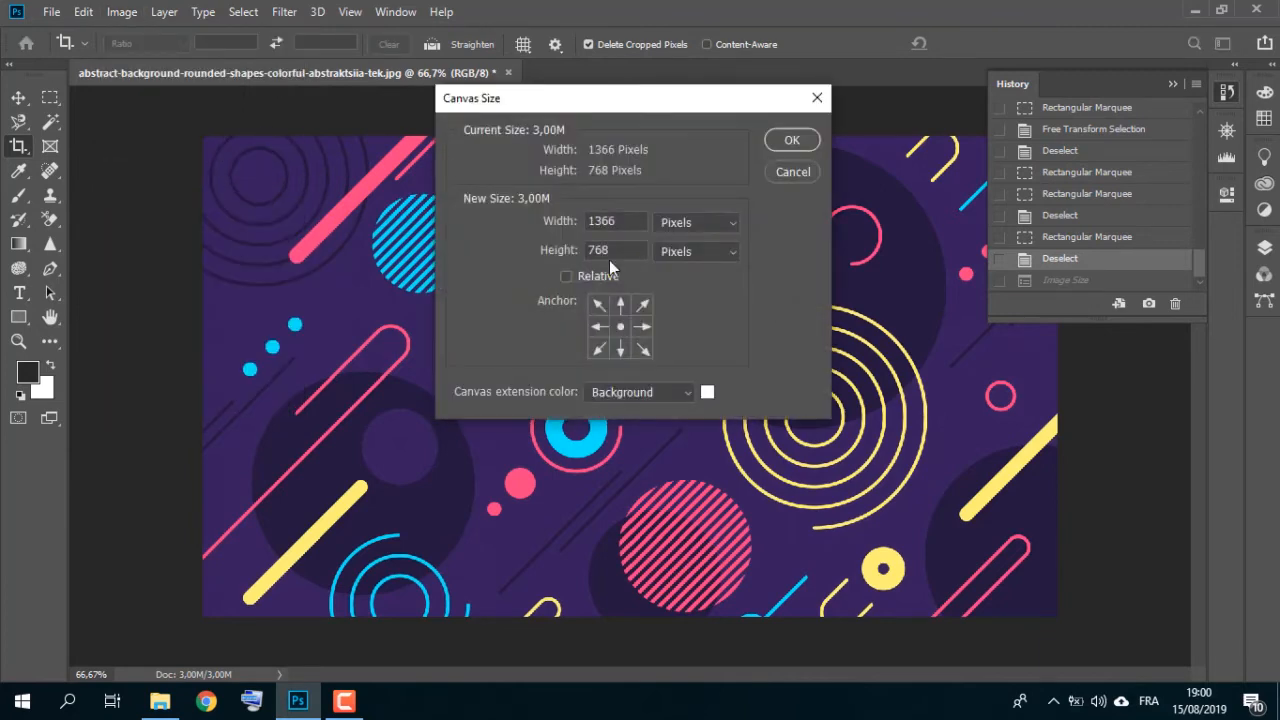
pyautogui.moveTo(631, 101); pyautogui.dragTo(793, 135)
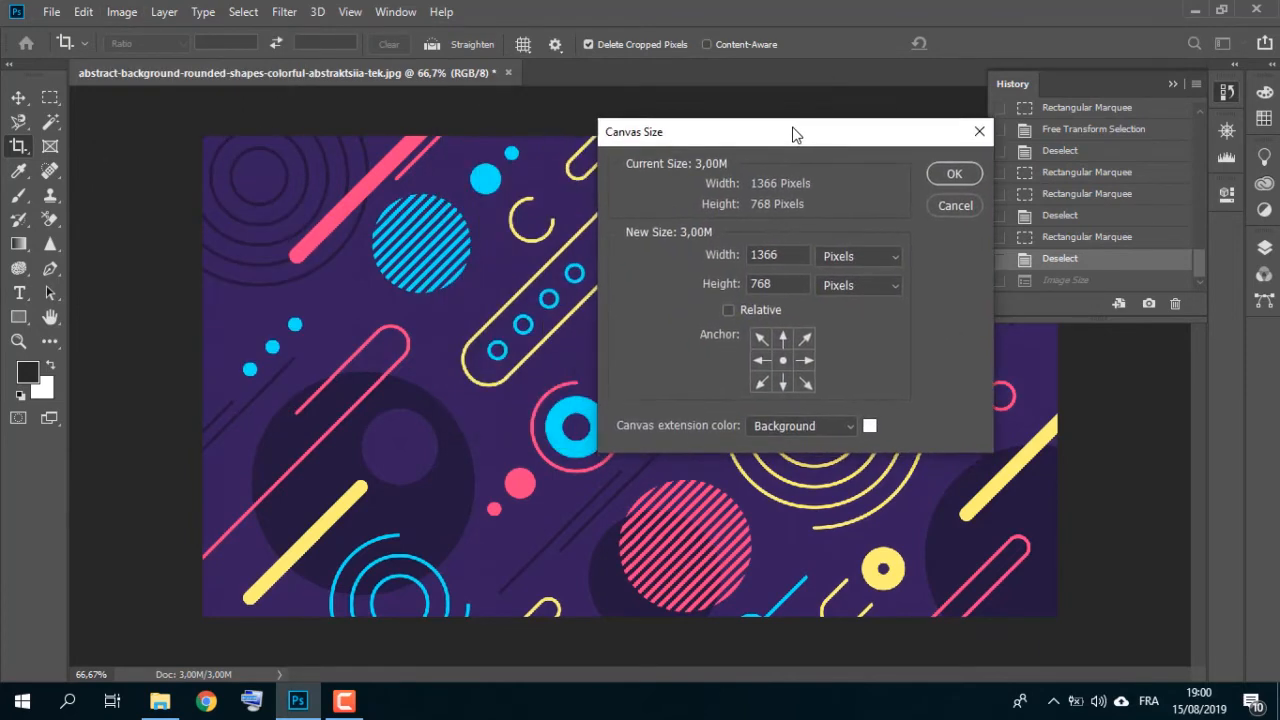
pyautogui.click(762, 340)
pyautogui.click(783, 340)
pyautogui.click(802, 340)
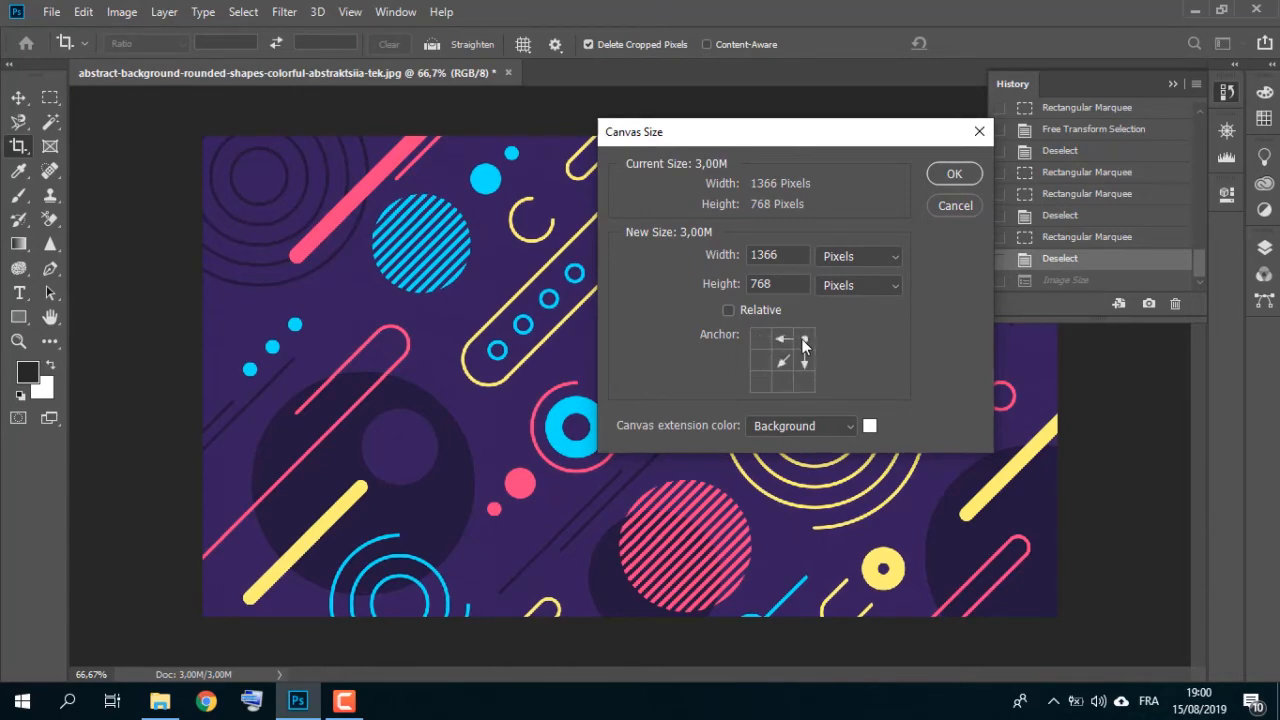
pyautogui.click(784, 384)
pyautogui.click(804, 383)
pyautogui.click(762, 384)
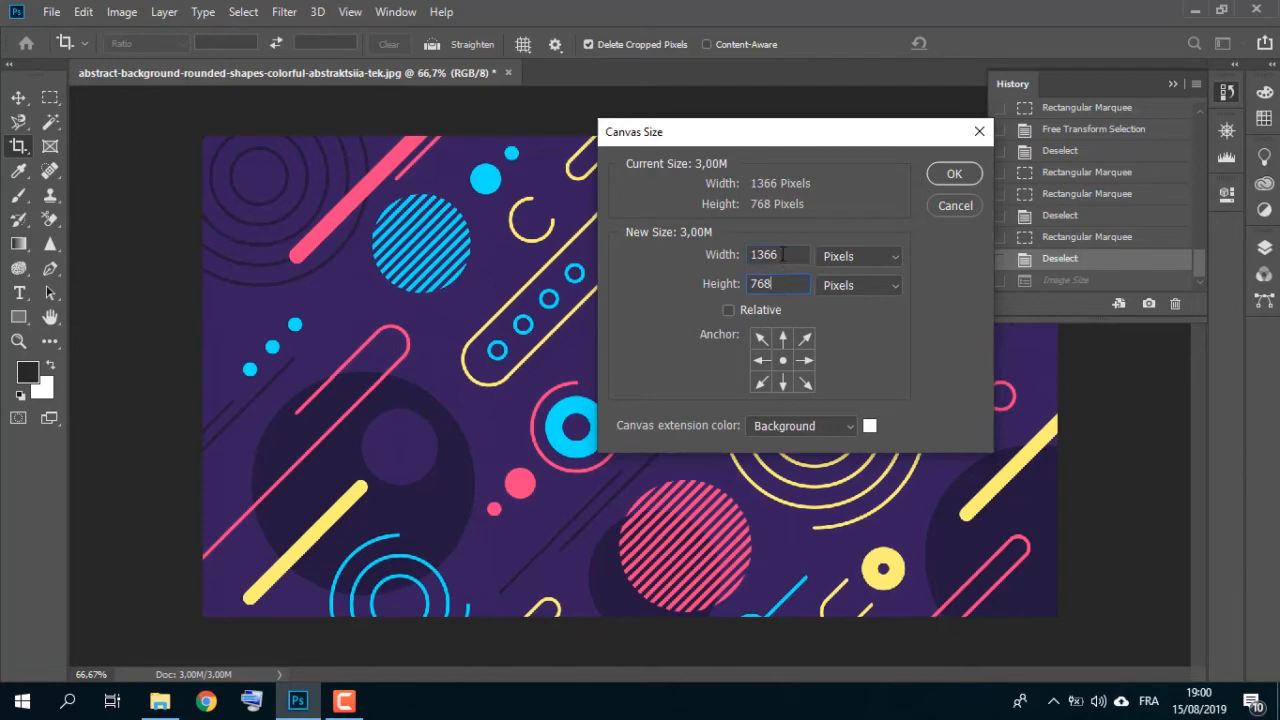
# Step: Widen the canvas to 1400 pixels and apply
pyautogui.moveTo(782, 254); pyautogui.dragTo(760, 254)
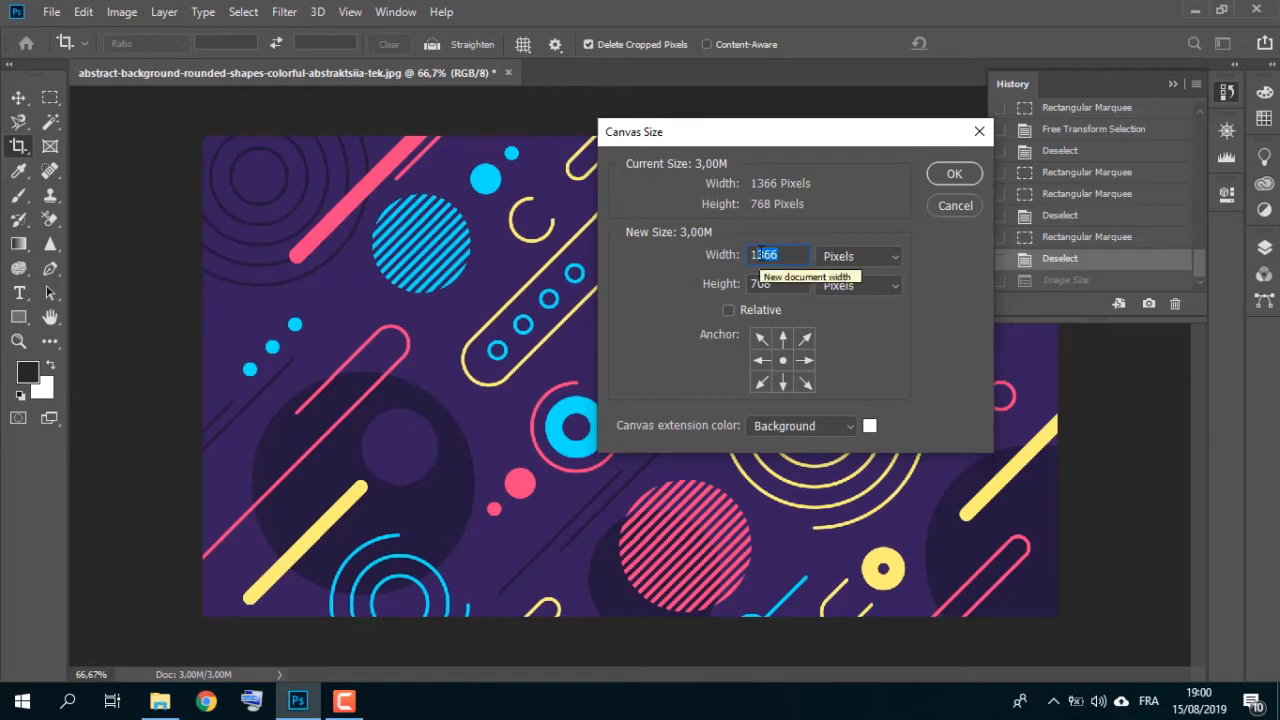
pyautogui.write('400')
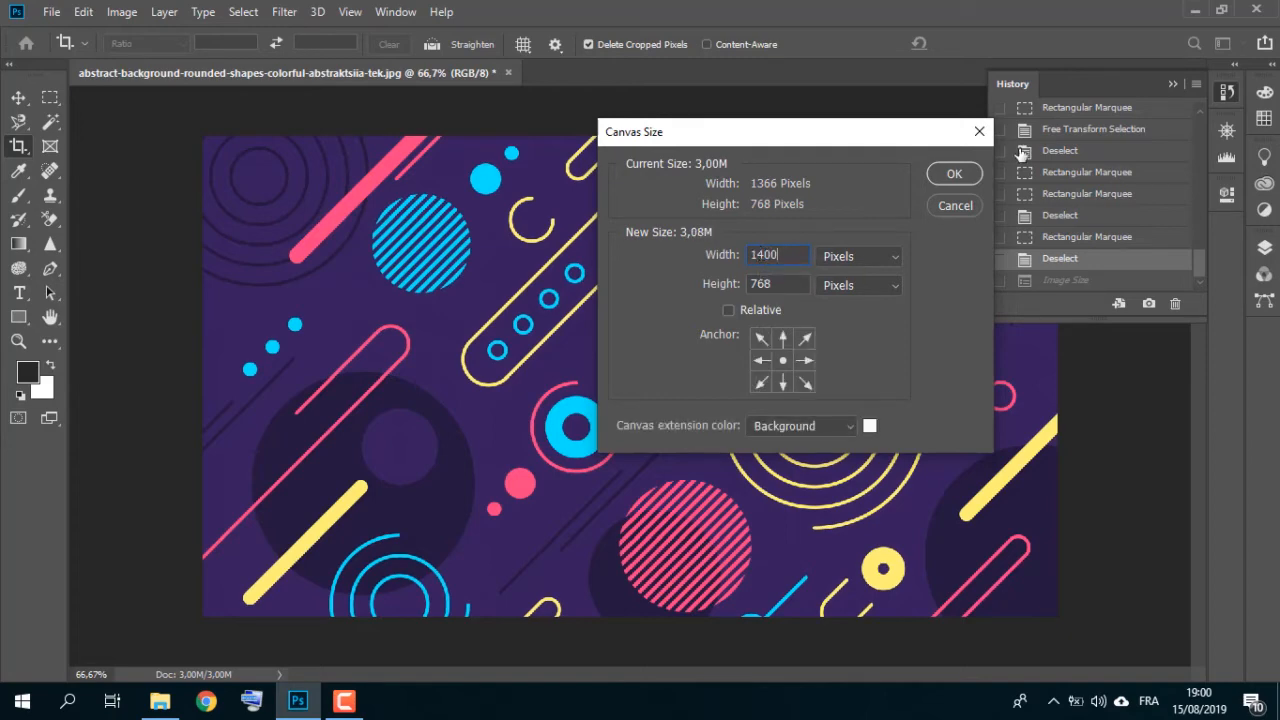
pyautogui.click(948, 174)
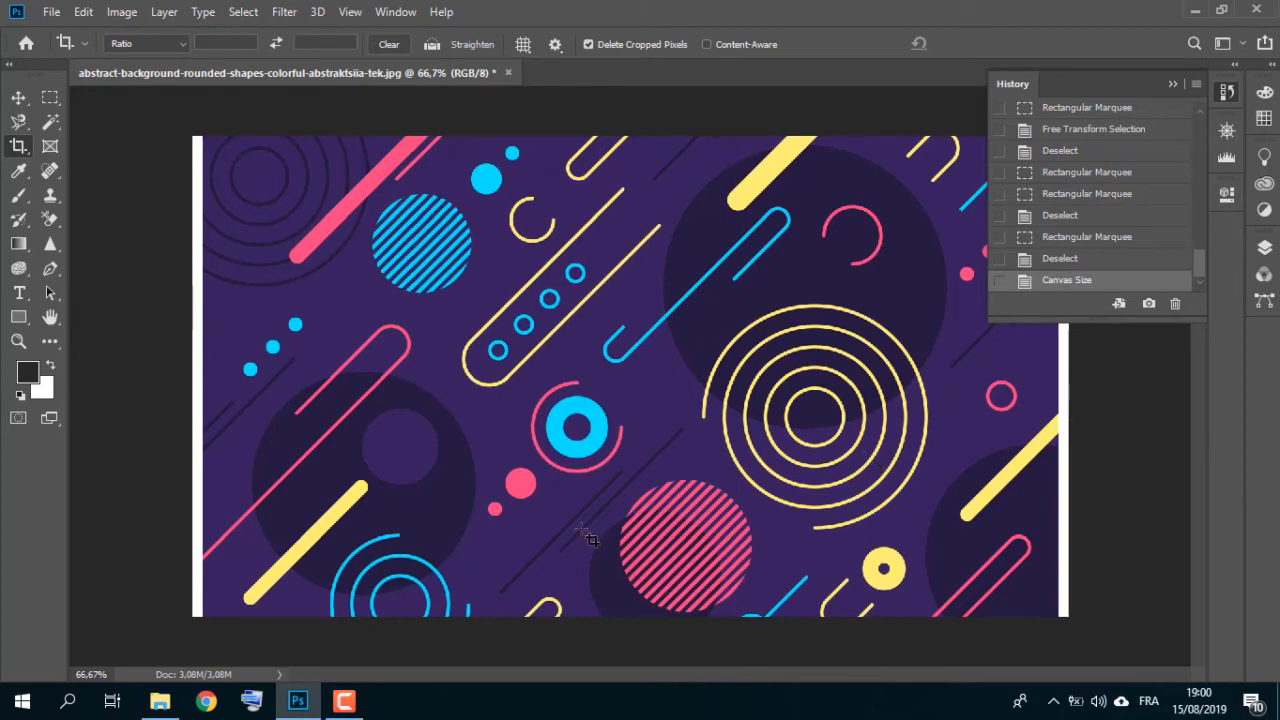
# Step: Undo the canvas size change
pyautogui.hotkey('ctrl', 'z')
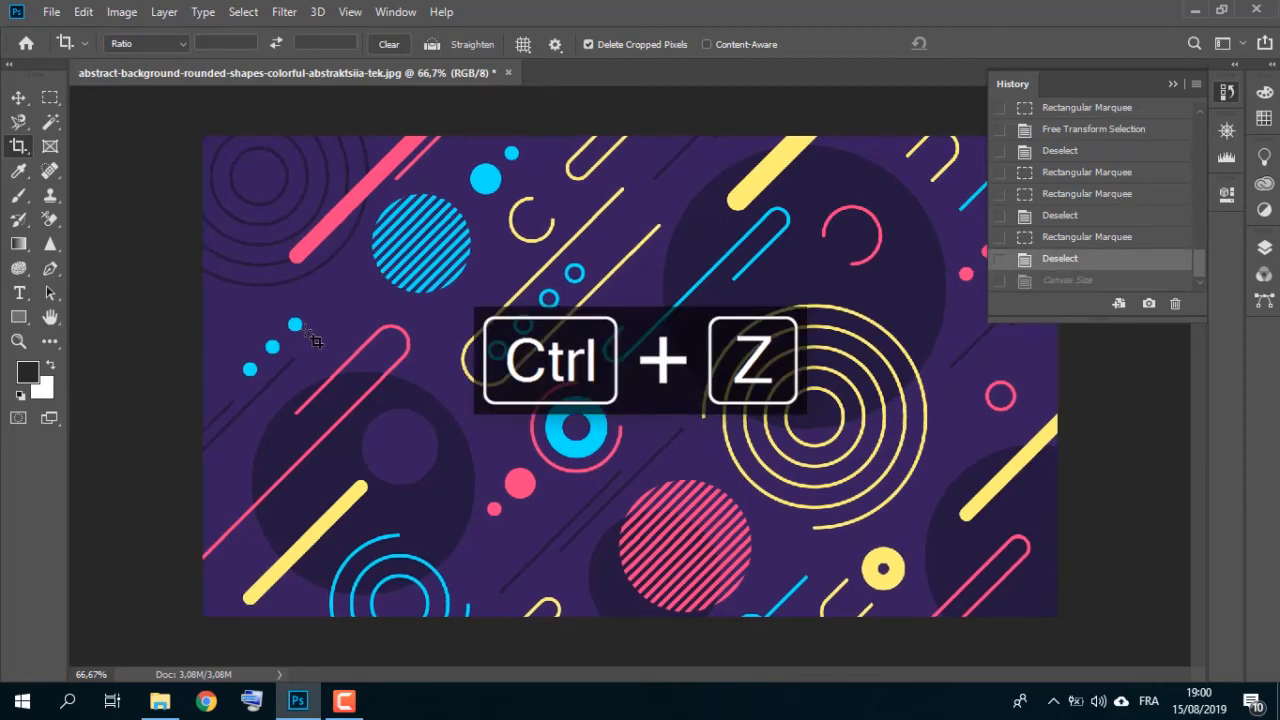
pyautogui.click(121, 12)
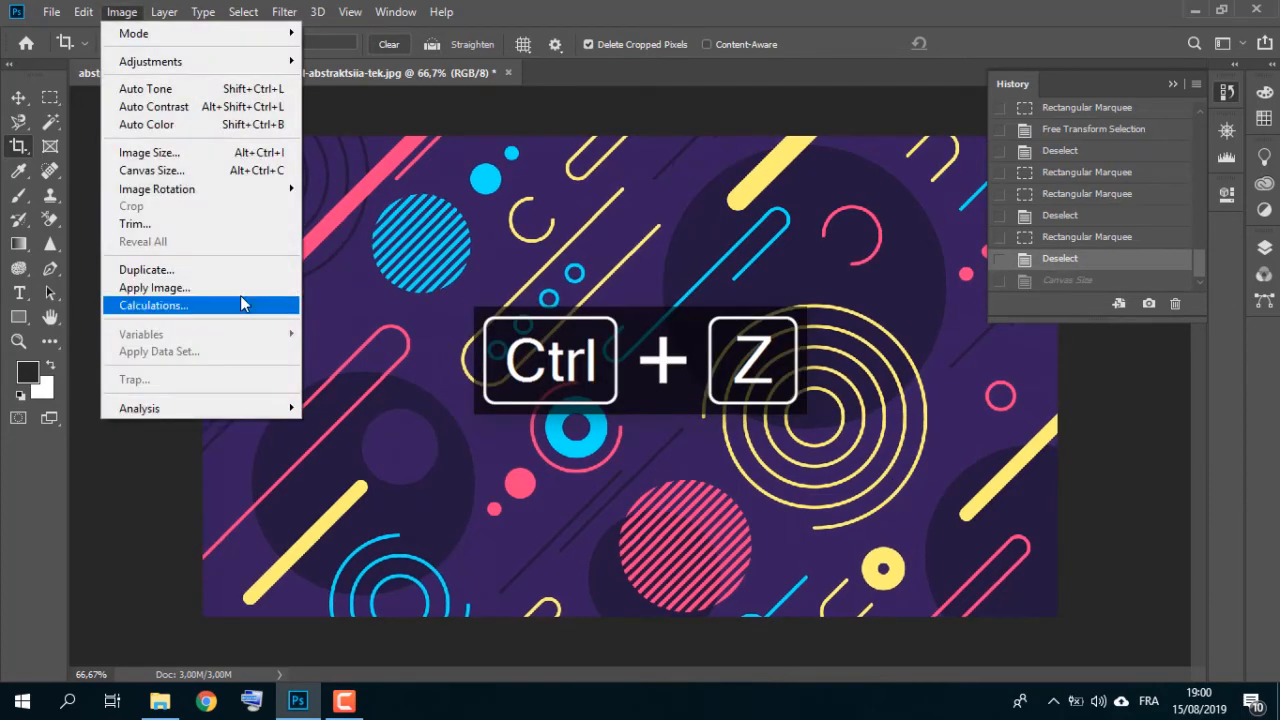
pyautogui.click(421, 250)
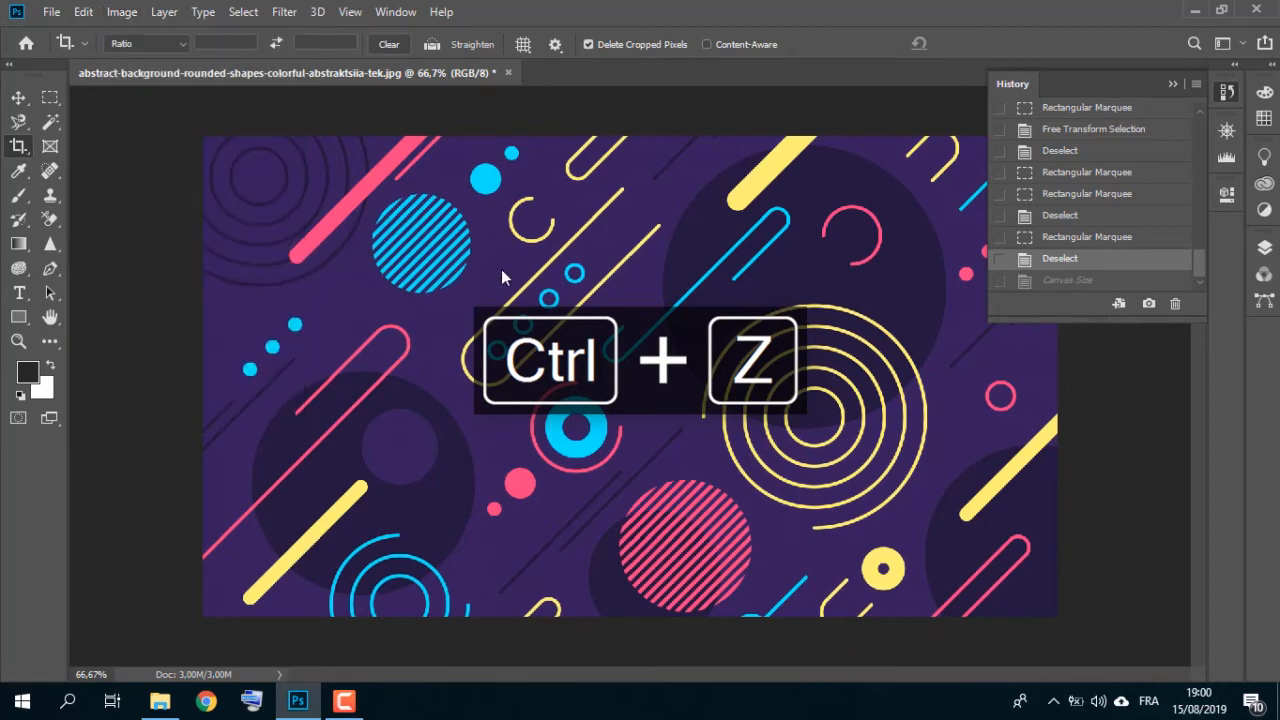
# Step: Enlarge the canvas by a relative 50 pixels in width and height with a centred anchor, apply it, and undo it
pyautogui.click(126, 16)
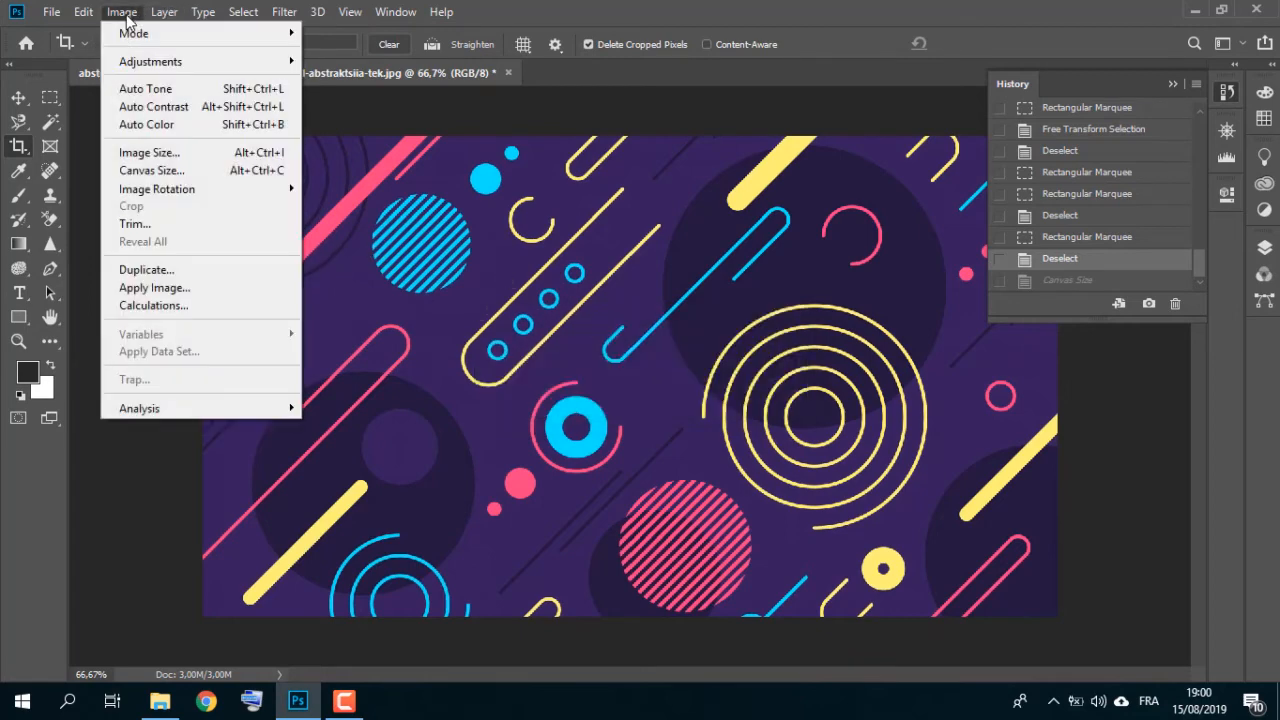
pyautogui.click(207, 172)
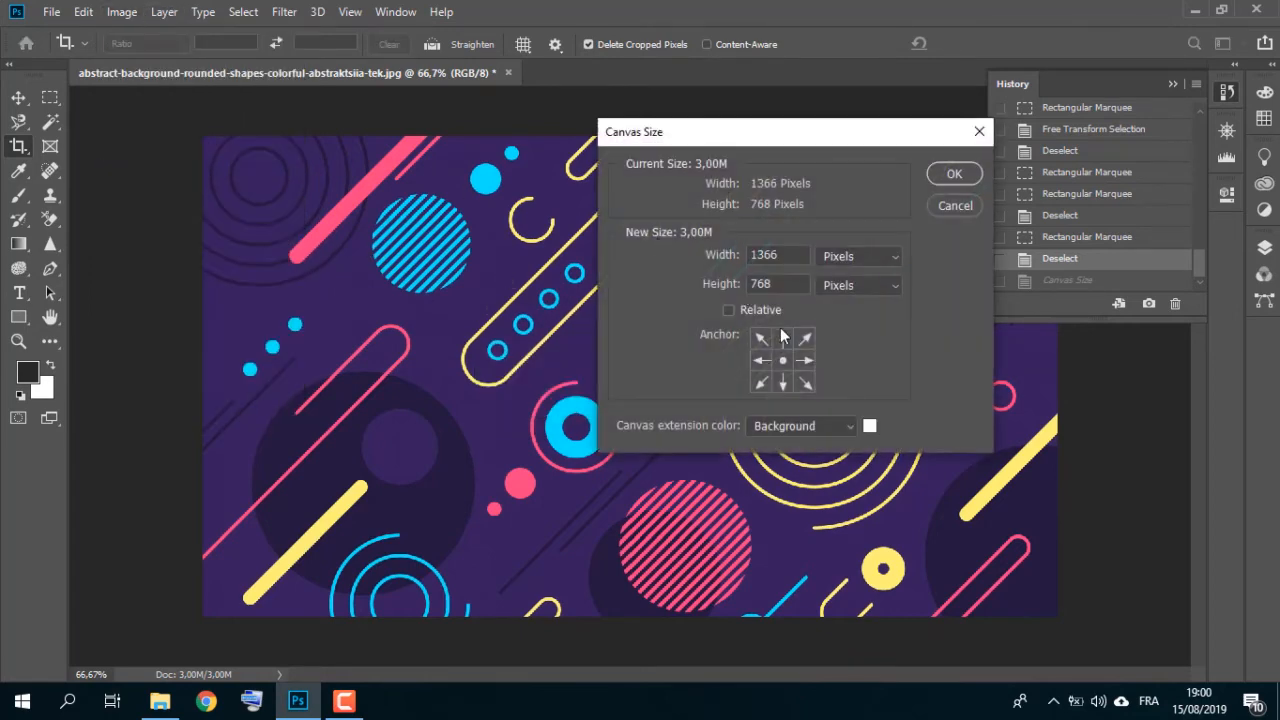
pyautogui.click(755, 312)
pyautogui.click(778, 256)
pyautogui.moveTo(778, 256); pyautogui.dragTo(734, 256)
pyautogui.write('50')
pyautogui.moveTo(762, 281); pyautogui.dragTo(739, 289)
pyautogui.write('50')
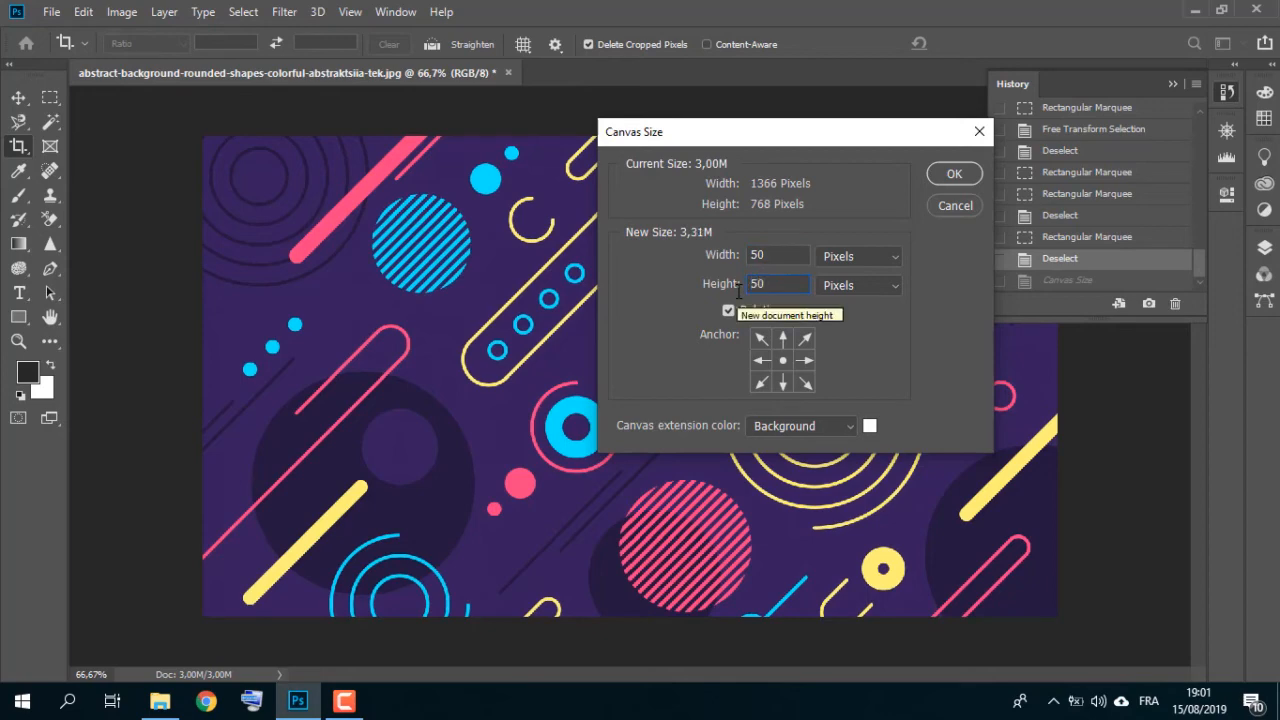
pyautogui.click(956, 174)
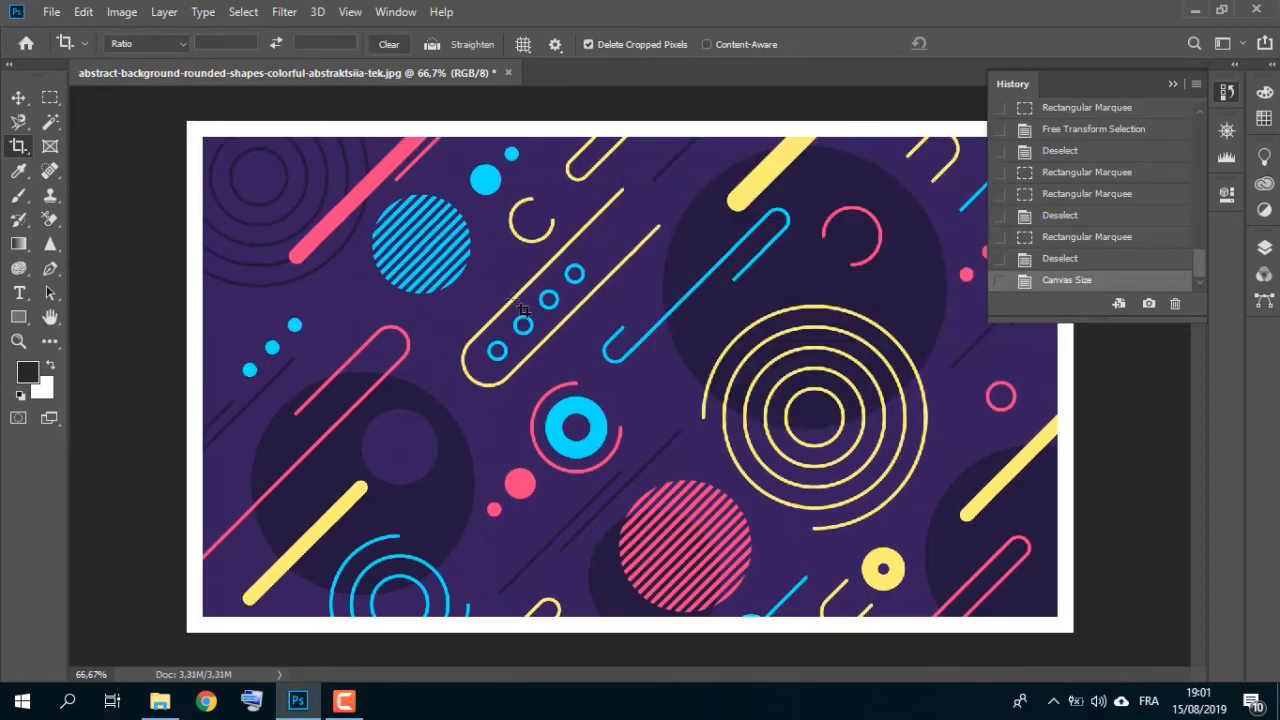
pyautogui.hotkey('ctrl', 'z')
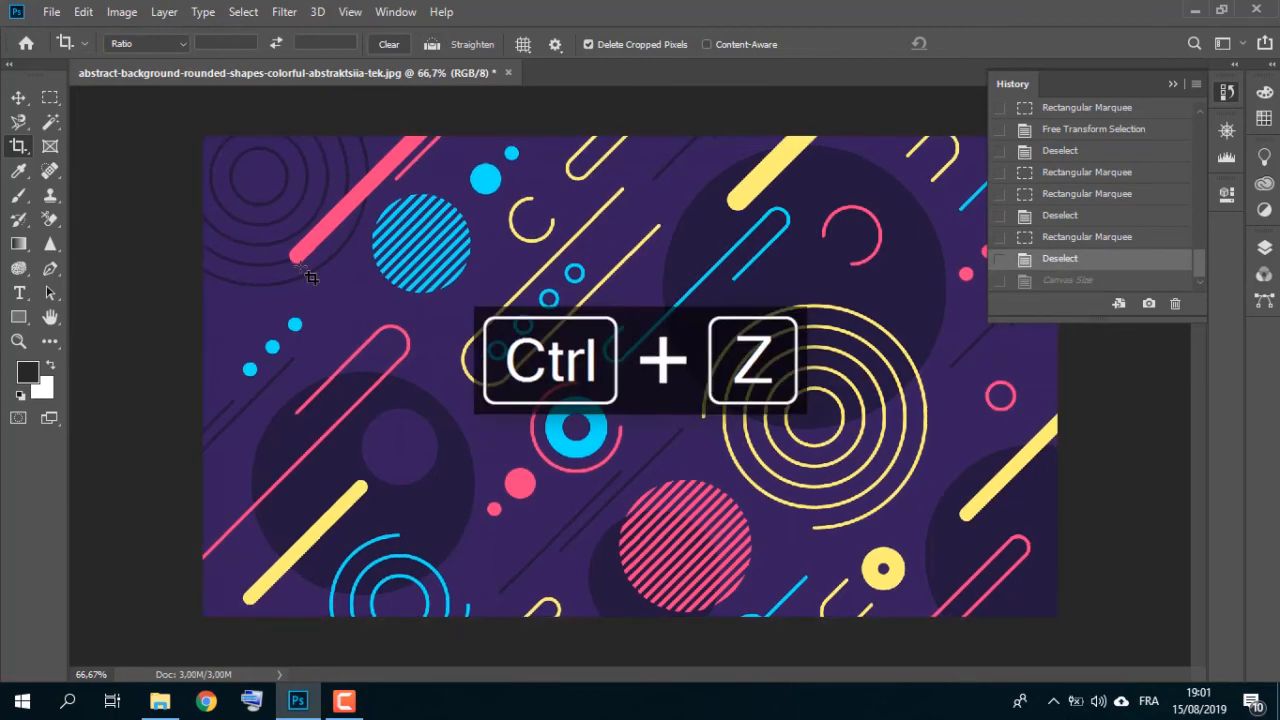
# Step: Enlarge the canvas by a relative 50 pixels in width and height anchored top-left, apply it, and undo it
pyautogui.click(118, 11)
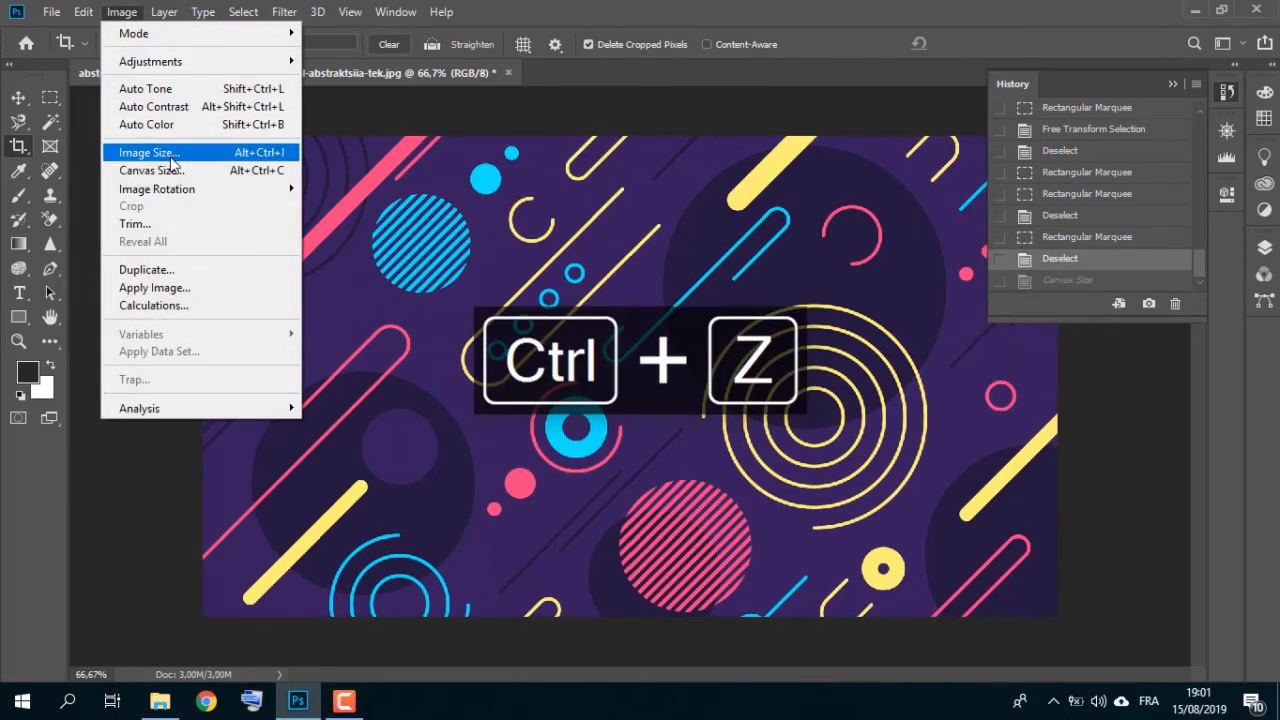
pyautogui.click(171, 170)
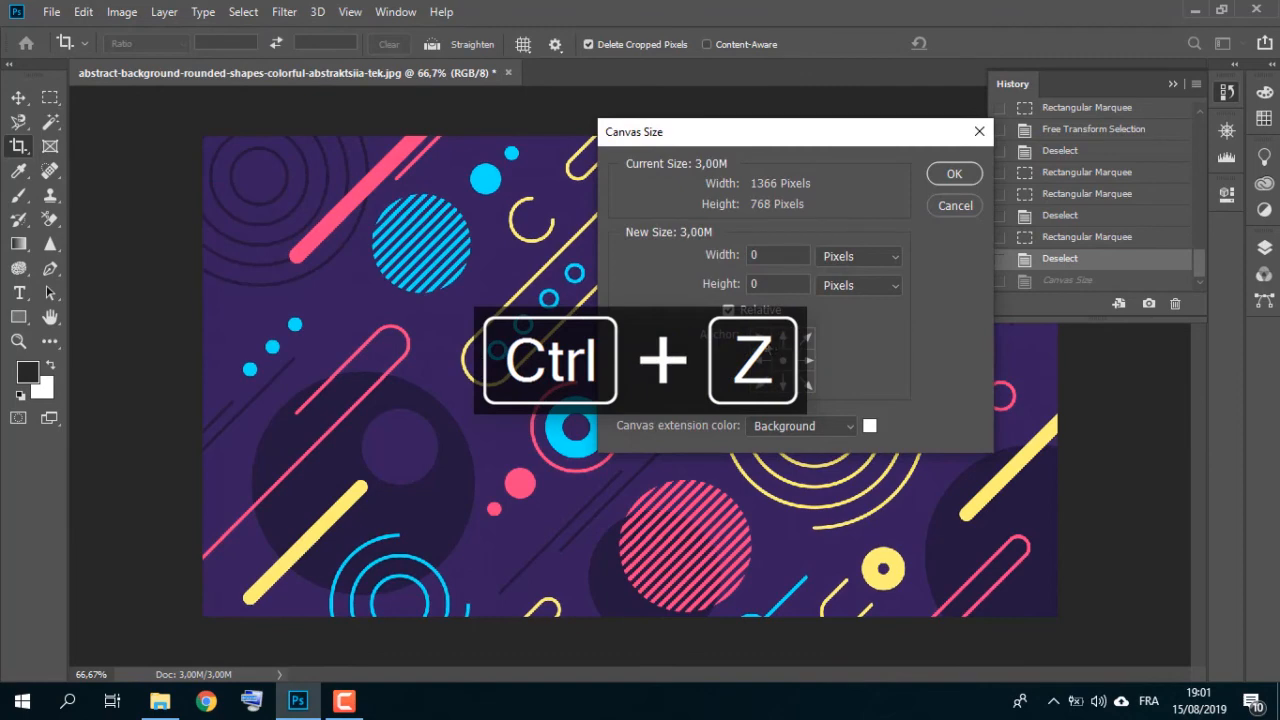
pyautogui.click(764, 345)
pyautogui.moveTo(773, 255); pyautogui.dragTo(685, 252)
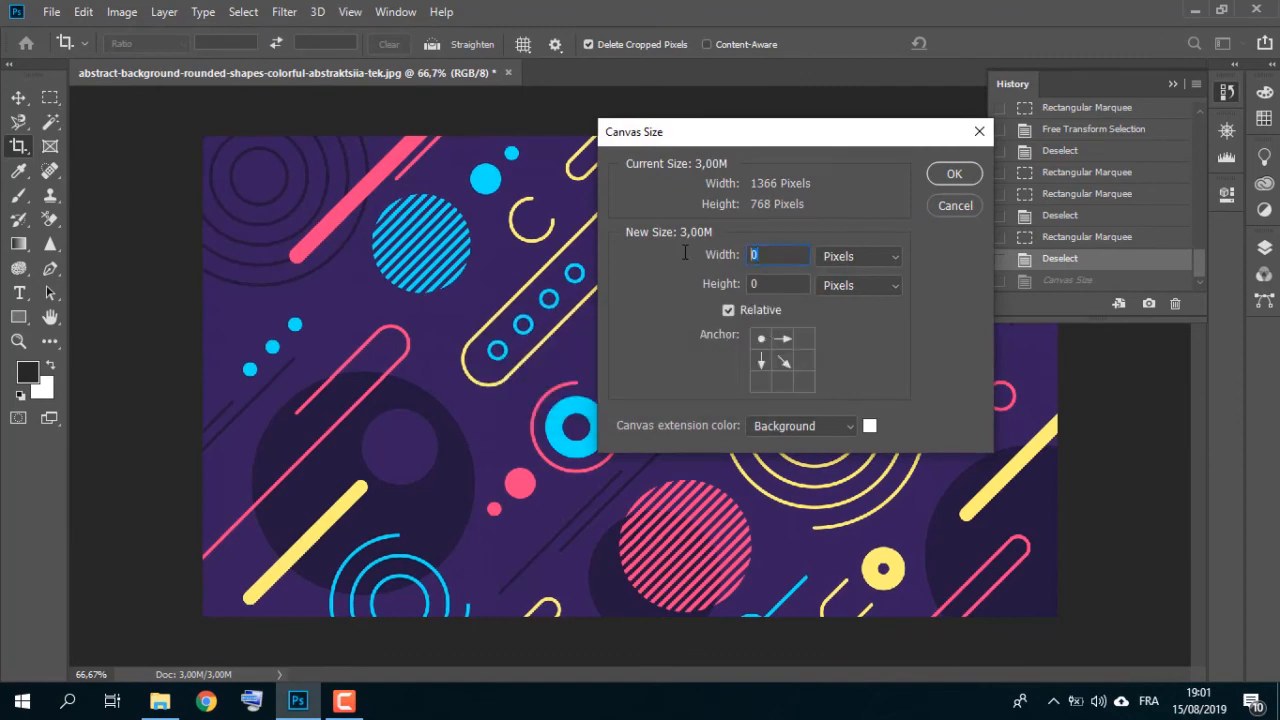
pyautogui.write('50')
pyautogui.press('Tab')
pyautogui.write('50')
pyautogui.press('Return')
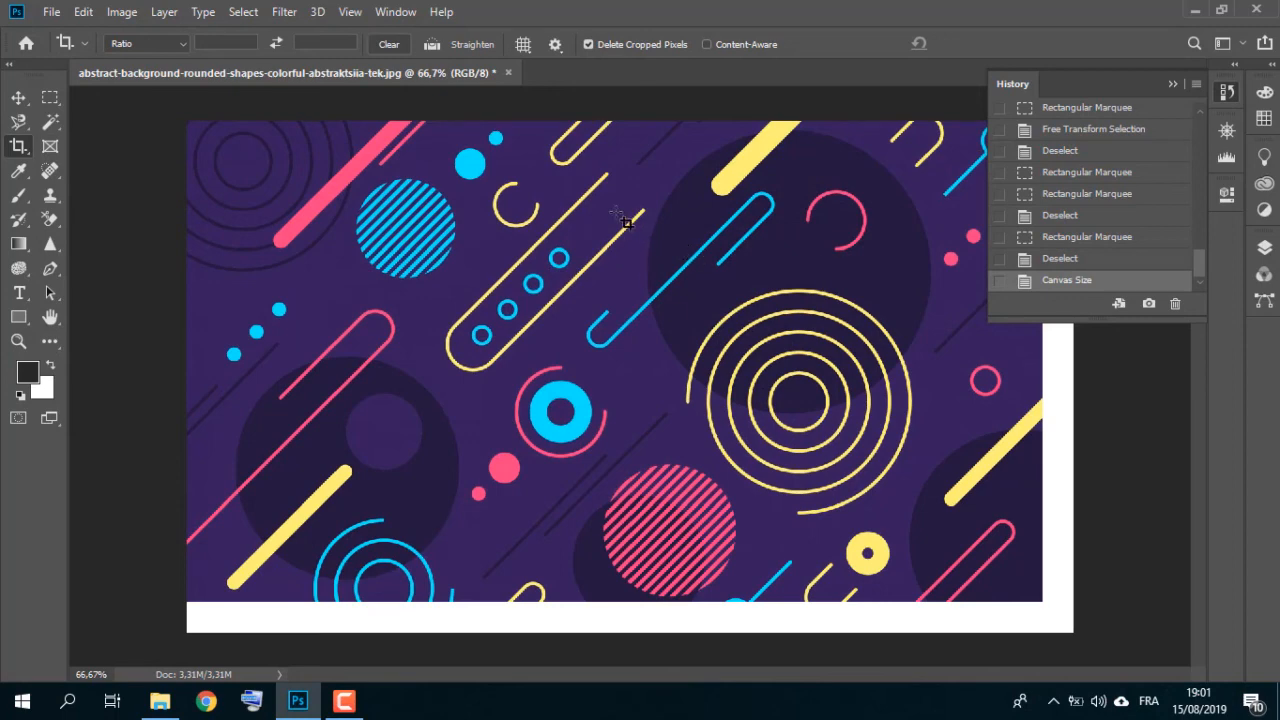
pyautogui.hotkey('ctrl', 'z')
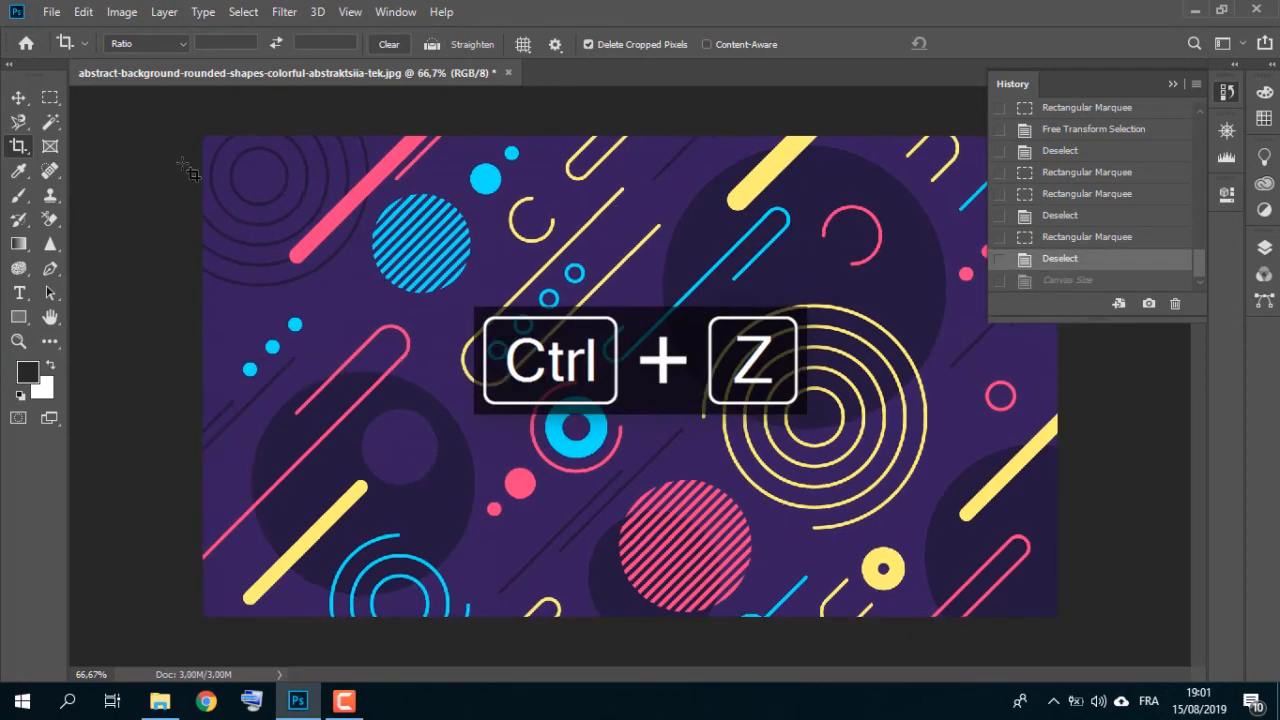
# Step: Extend the canvas beyond its top-left corner with the Crop tool and commit the crop
pyautogui.click(9, 150)
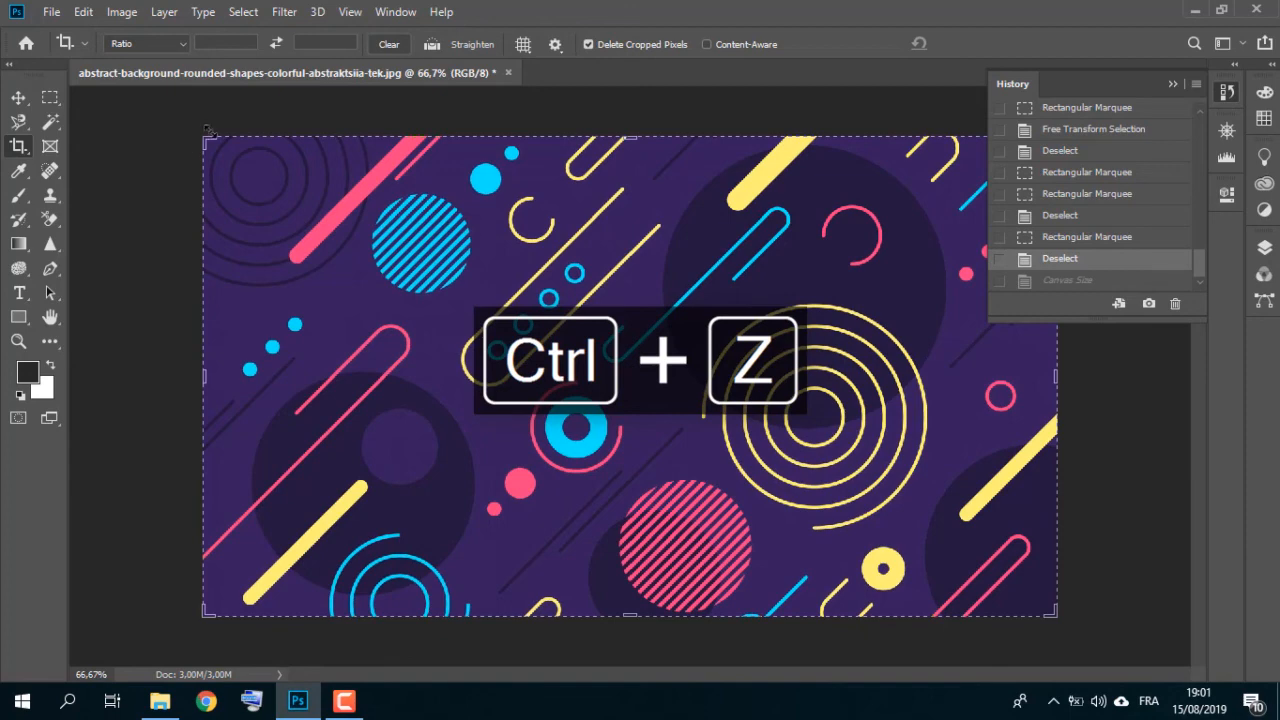
pyautogui.moveTo(207, 140); pyautogui.dragTo(174, 118)
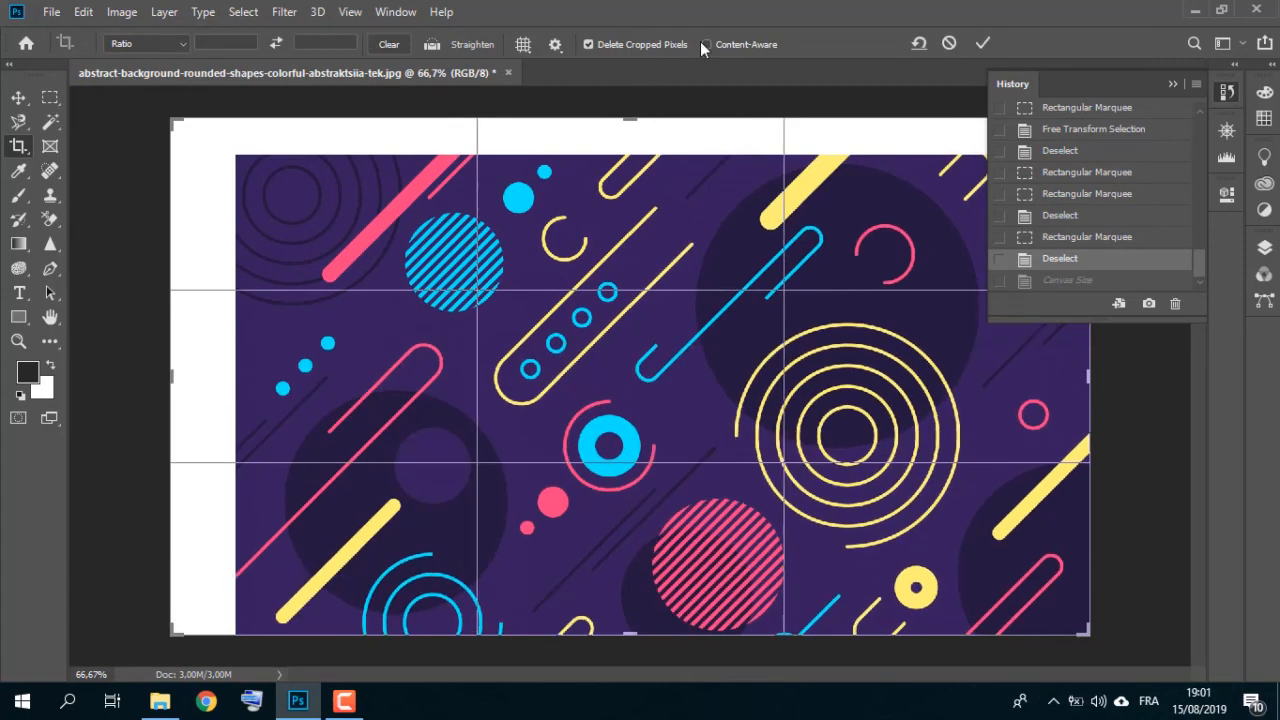
pyautogui.click(983, 43)
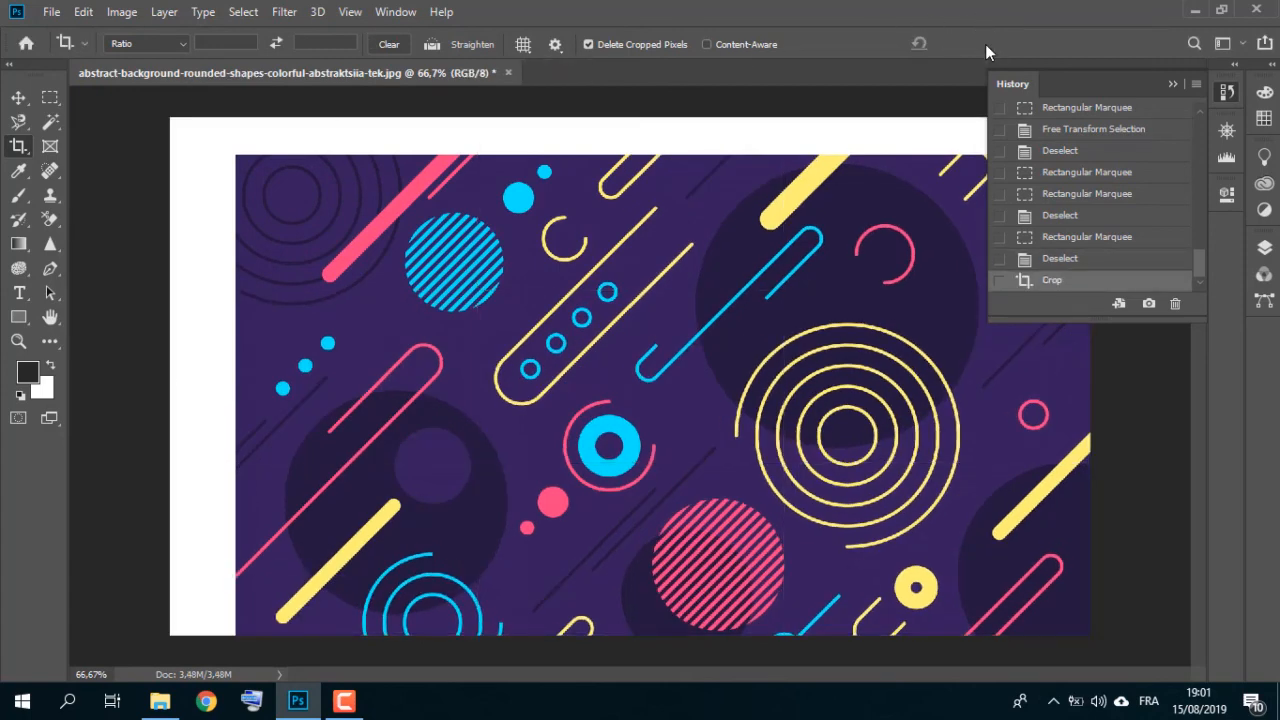